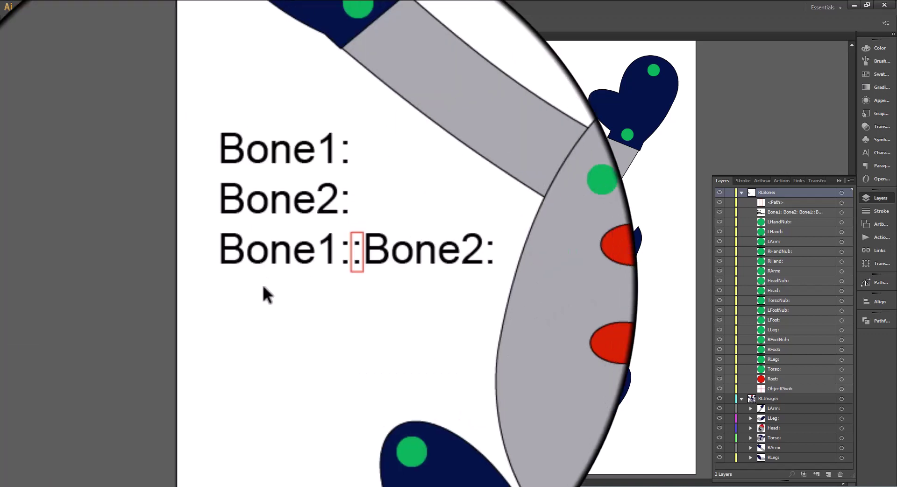
# Delete the Bone1/Bone2 naming example text and the small red rectangle from the artboard
pyautogui.click(262, 262)
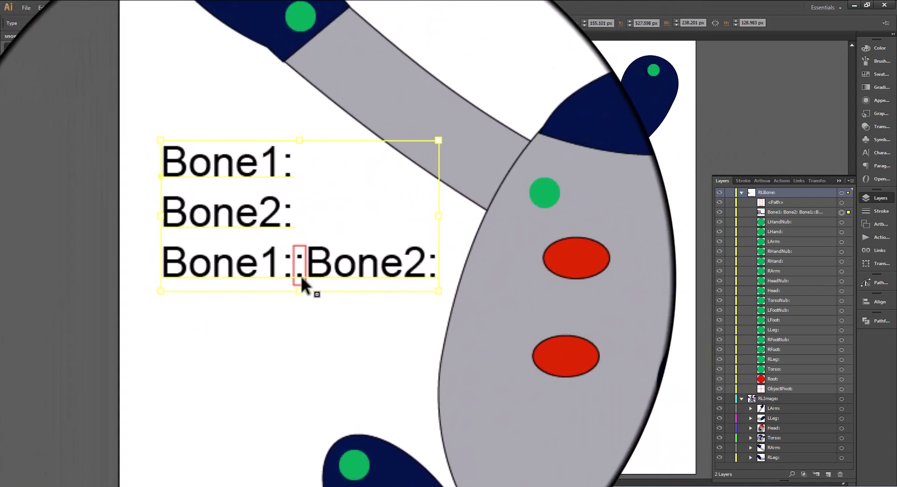
pyautogui.click(303, 304)
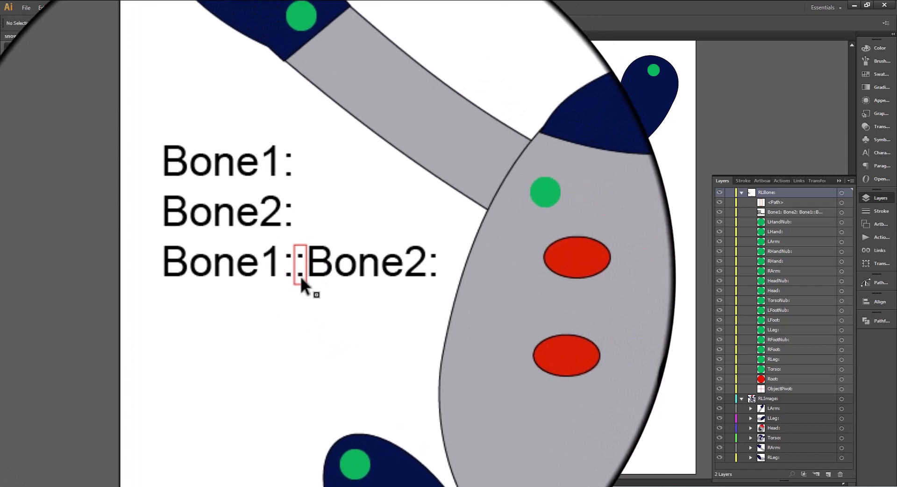
pyautogui.click(206, 194)
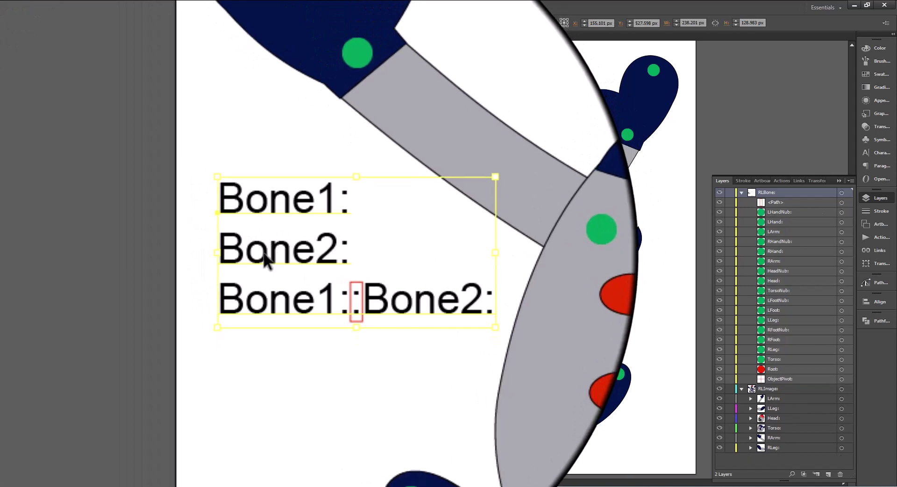
pyautogui.press('Delete')
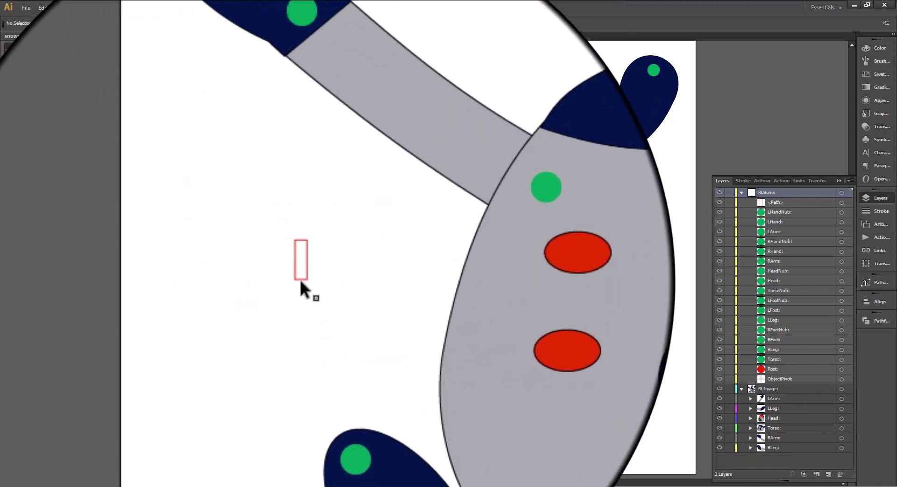
pyautogui.click(300, 286)
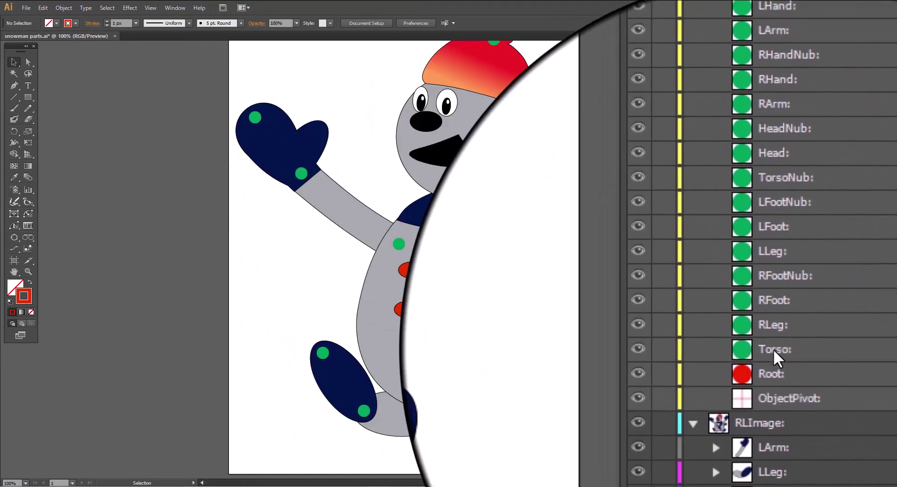
# Rename the RLeg: bone in the RLBone: layer to Torso::RLeg:, reusing the name copied from the Torso: bone
pyautogui.click(773, 348)
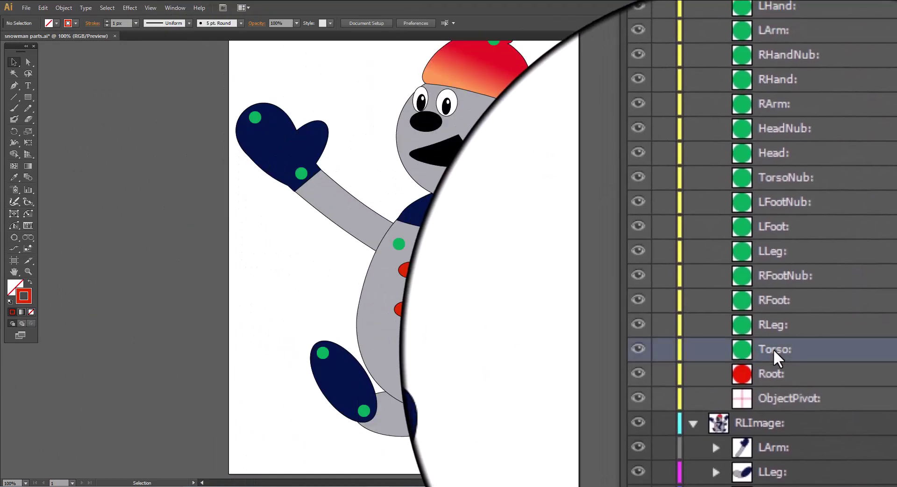
pyautogui.doubleClick(775, 349)
pyautogui.hotkey('ctrl', 'c')
pyautogui.click(781, 341)
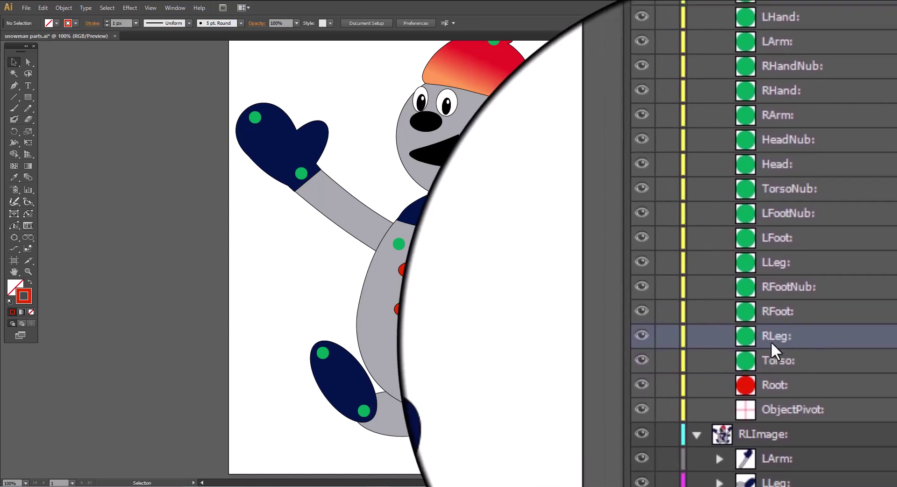
pyautogui.doubleClick(773, 343)
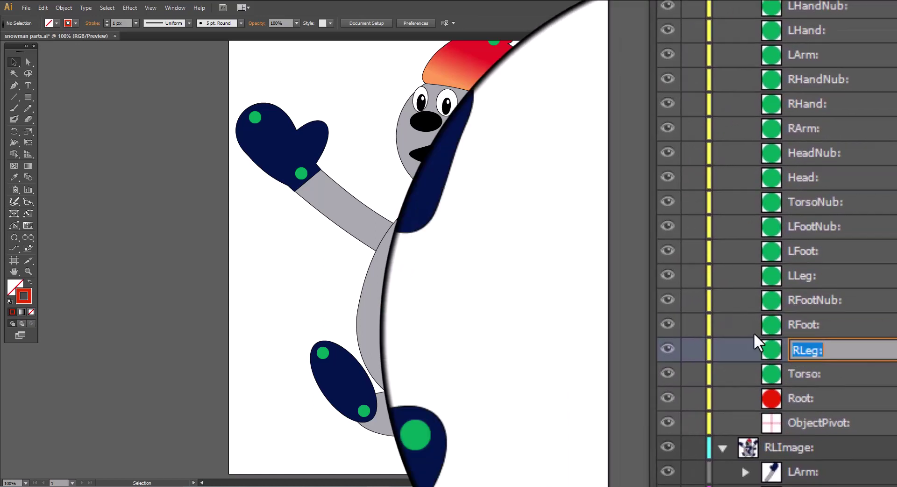
pyautogui.press('Home')
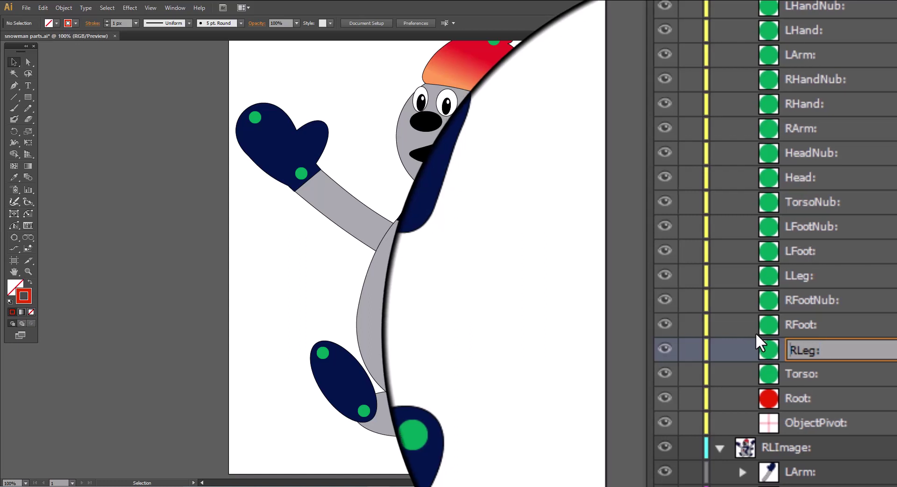
pyautogui.hotkey('ctrl', 'v')
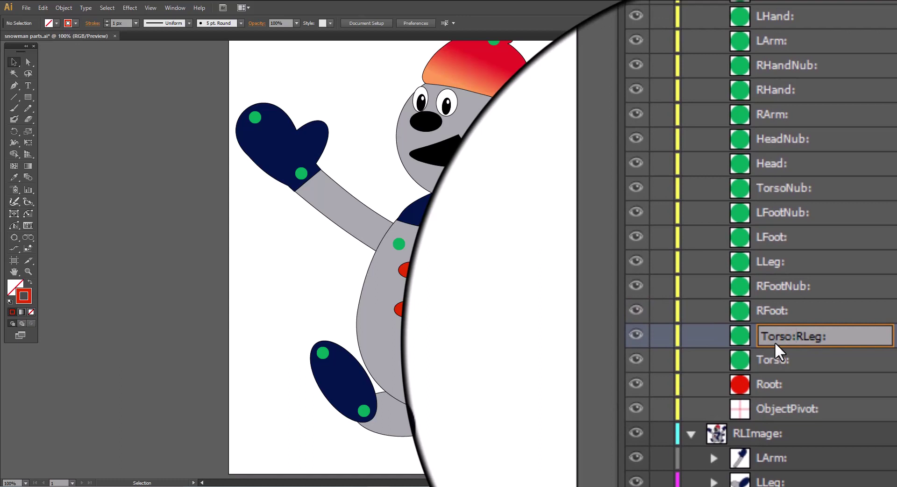
pyautogui.write(':')
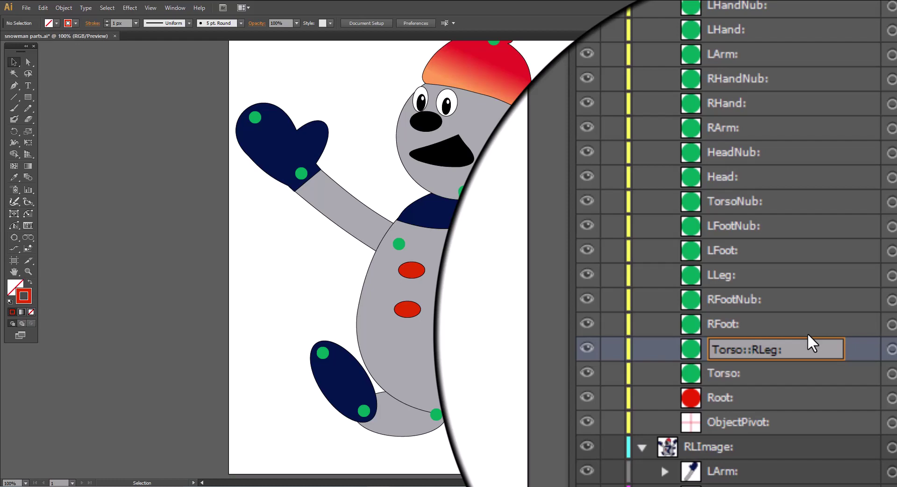
# Rename the RFoot: bone to RLeg::RFoot:, reusing the RLeg: part of the bone name below it
pyautogui.hotkey('shift', 'End')
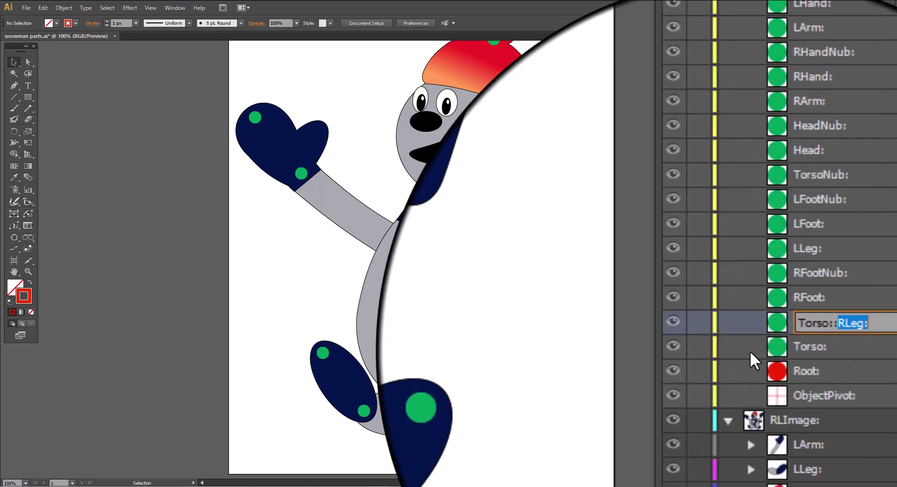
pyautogui.click(795, 299)
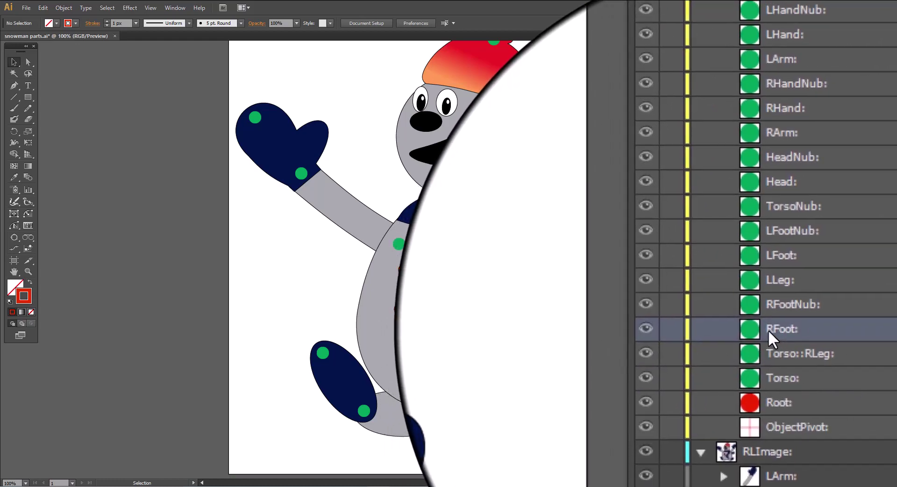
pyautogui.doubleClick(770, 329)
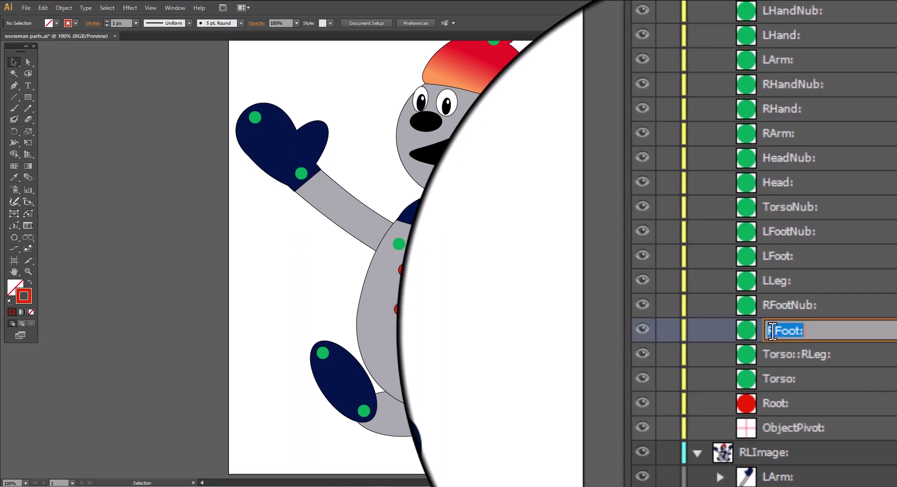
pyautogui.press('Home')
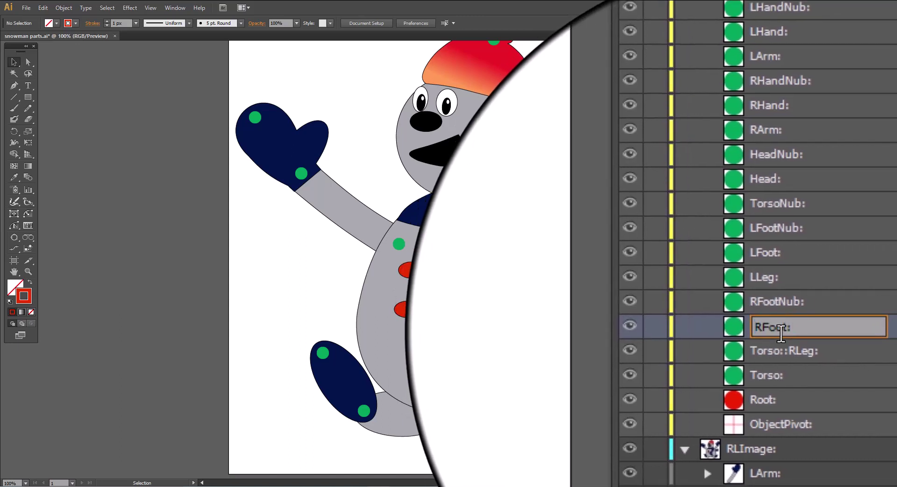
pyautogui.write('RLeg:')
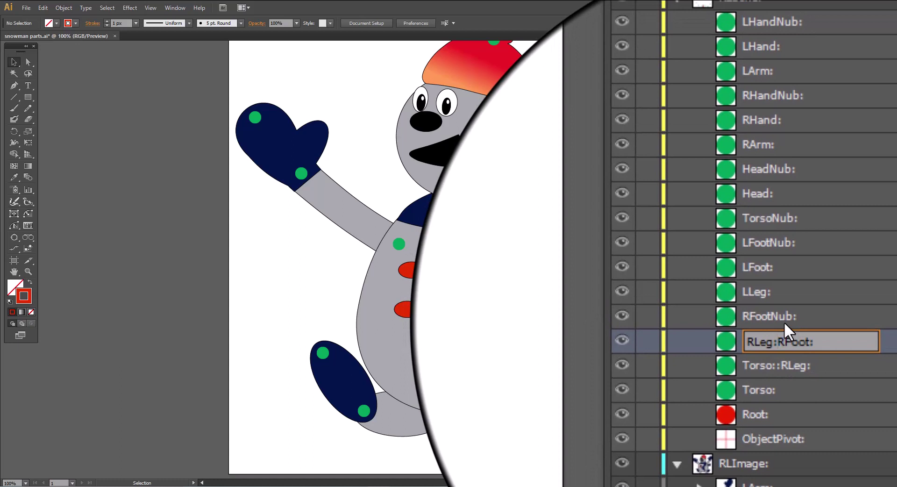
pyautogui.write(':')
# Copy RFoot: from its bone's name and rename the RFootNub: bone to RFoot::RFootNub:
pyautogui.hotkey('shift', 'End')
pyautogui.hotkey('ctrl', 'c')
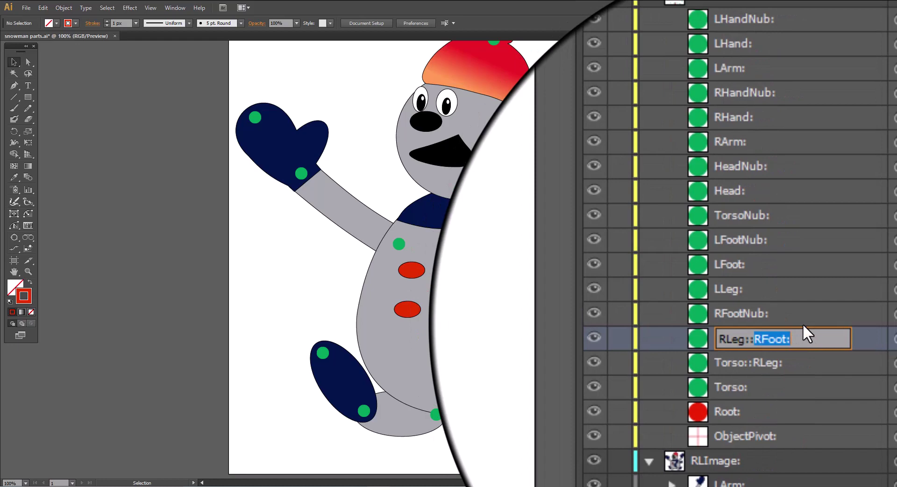
pyautogui.click(776, 320)
pyautogui.doubleClick(776, 320)
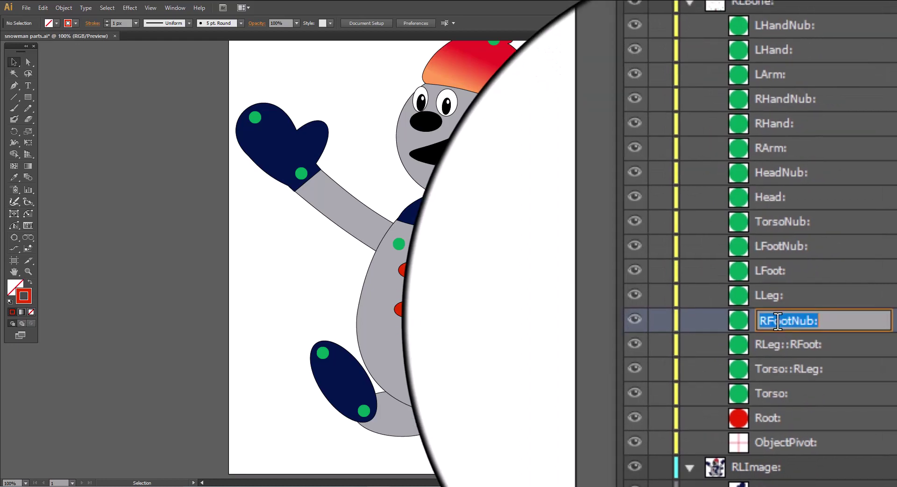
pyautogui.click(777, 320)
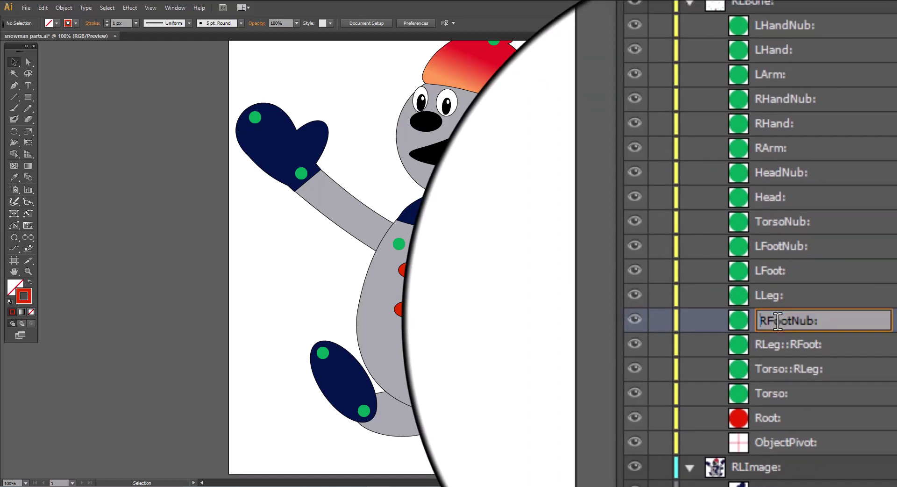
pyautogui.hotkey('ctrl', 'v')
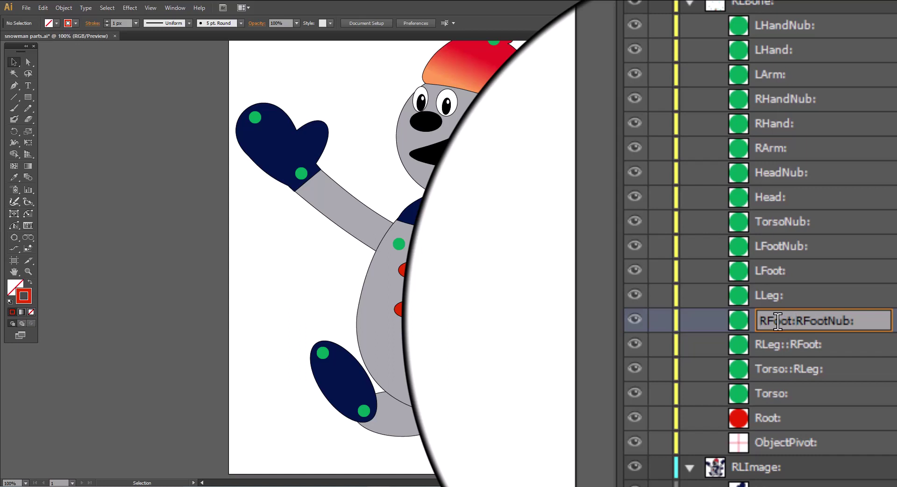
pyautogui.write(':')
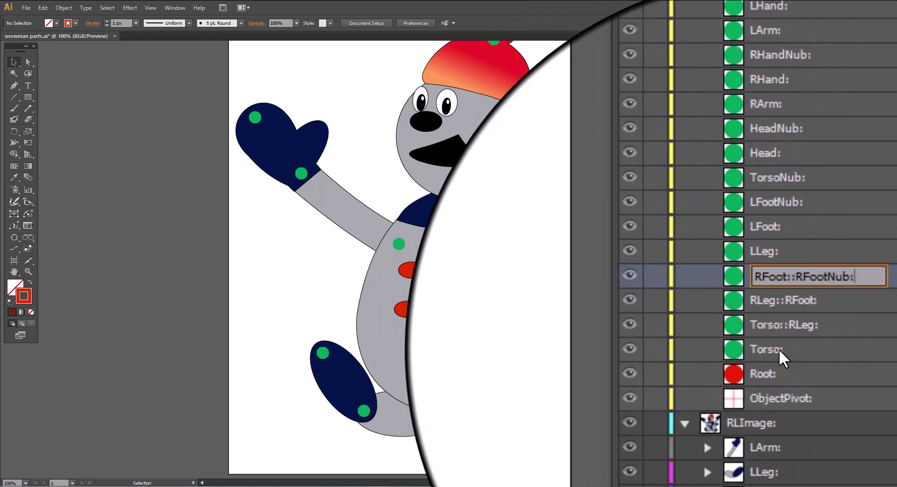
# Copy the Torso: bone's name and rename the LLeg: bone to Torso::LLeg:
pyautogui.click(779, 350)
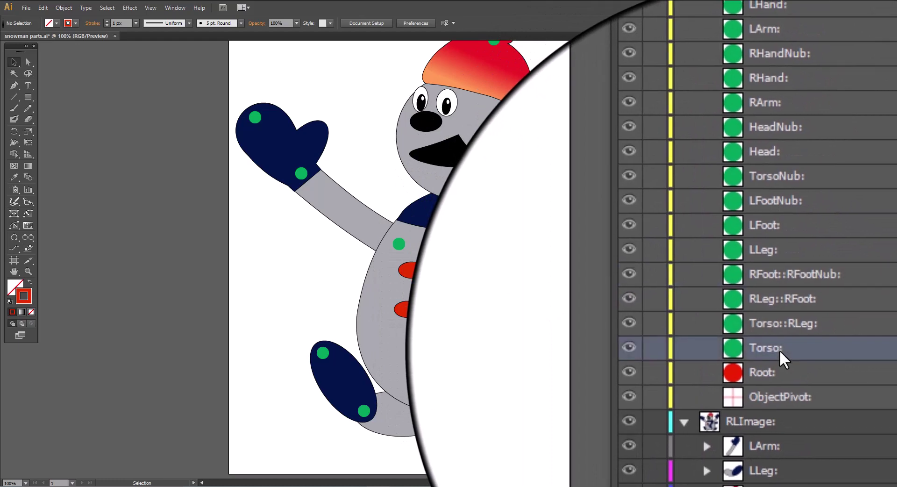
pyautogui.doubleClick(776, 348)
pyautogui.hotkey('ctrl', 'c')
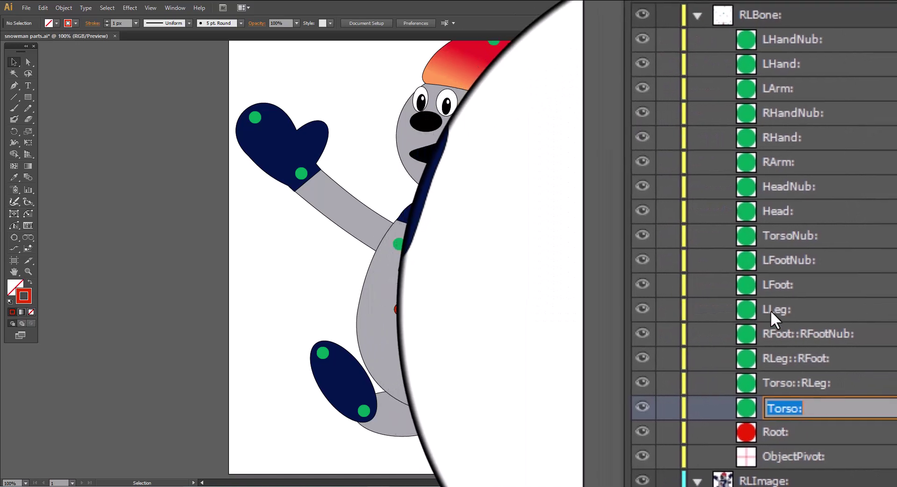
pyautogui.doubleClick(770, 310)
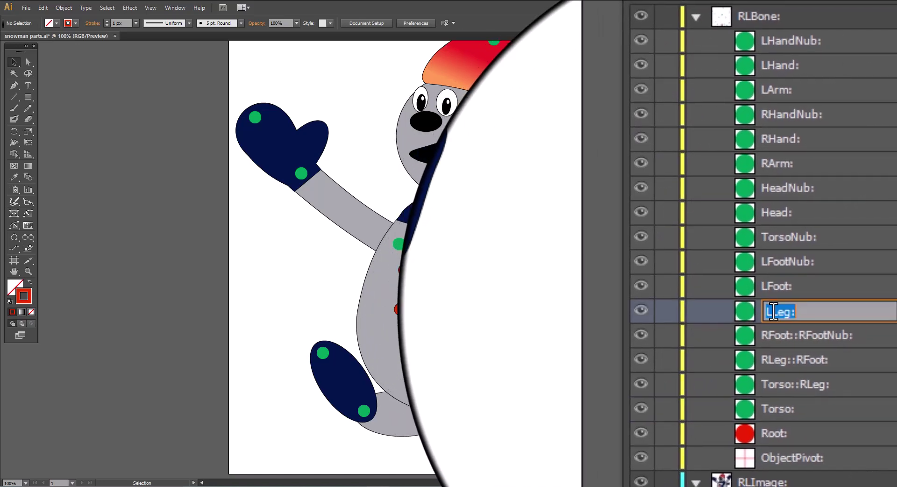
pyautogui.click(774, 312)
pyautogui.hotkey('ctrl', 'v')
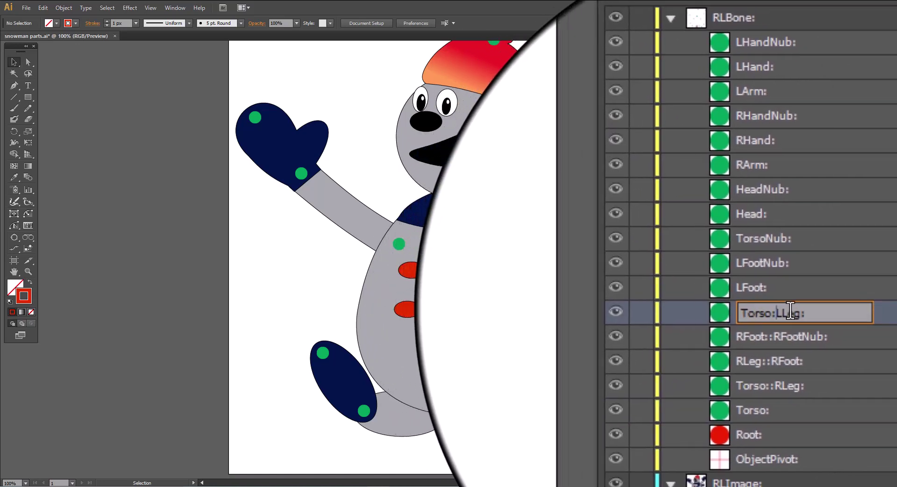
pyautogui.write(':')
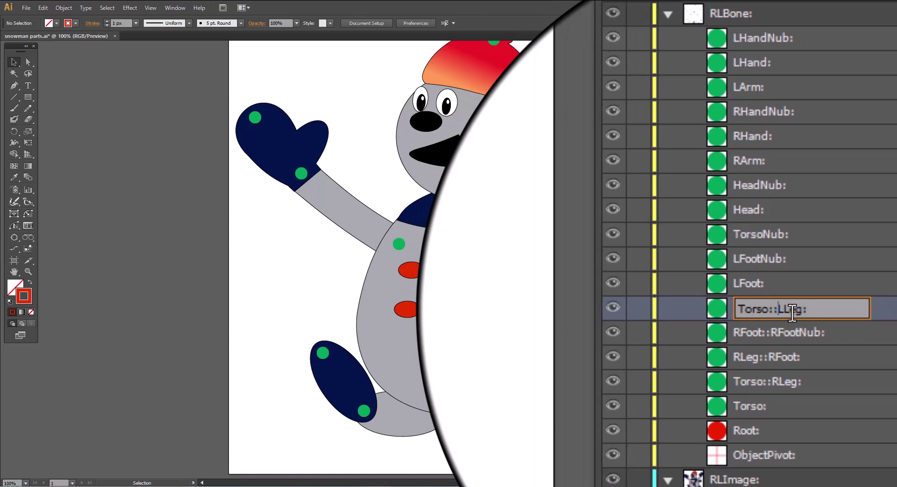
# Rename the LFoot: bone to LLeg::LFoot:, reusing the LLeg: part of the bone name below it
pyautogui.doubleClick(793, 310)
pyautogui.click(769, 302)
pyautogui.doubleClick(770, 298)
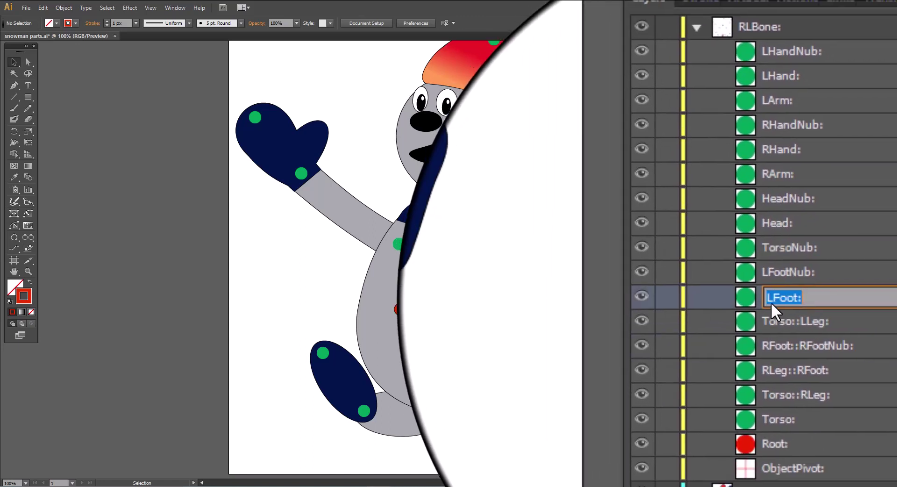
pyautogui.press('Home')
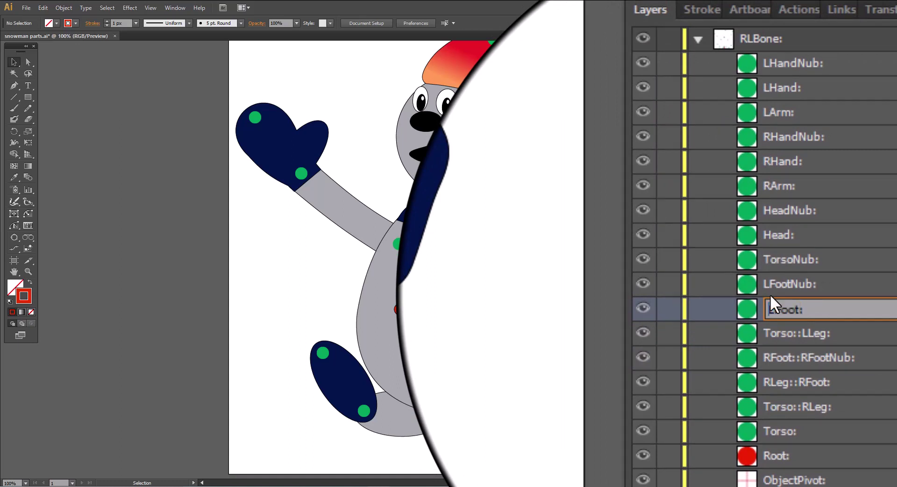
pyautogui.write('LLeg::')
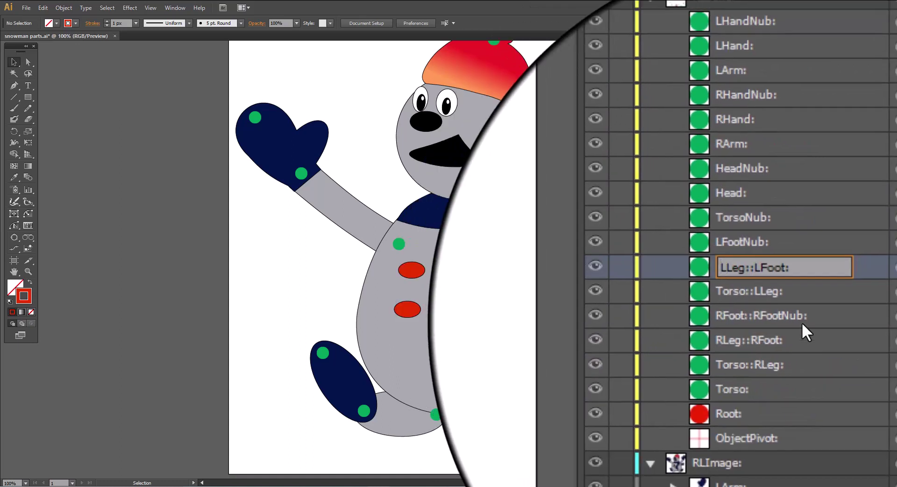
# Copy LFoot: from its bone's name and rename the LFootNub: bone to LFoot::LFootNub:
pyautogui.hotkey('shift', 'End')
pyautogui.hotkey('ctrl', 'c')
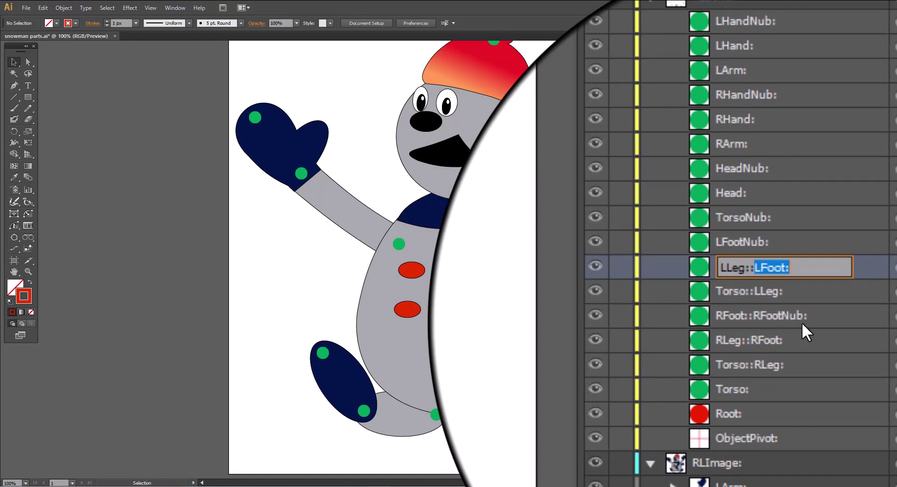
pyautogui.doubleClick(755, 240)
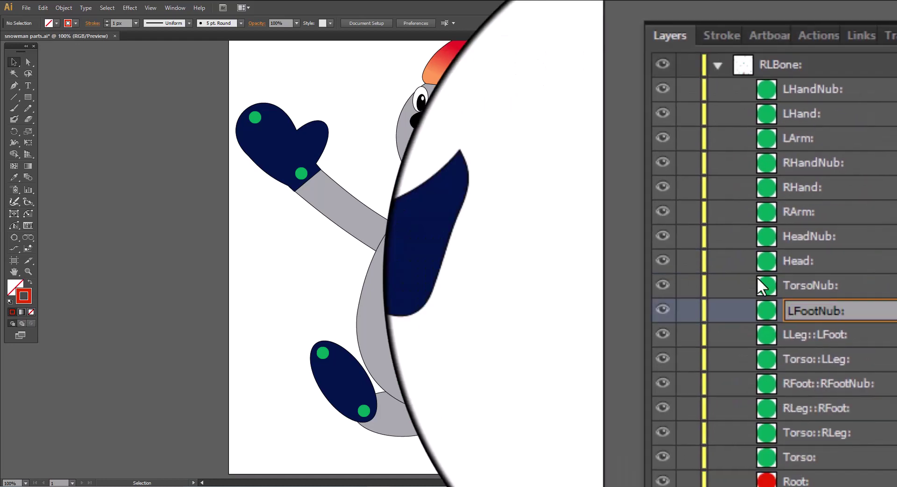
pyautogui.hotkey('ctrl', 'v')
pyautogui.write(':')
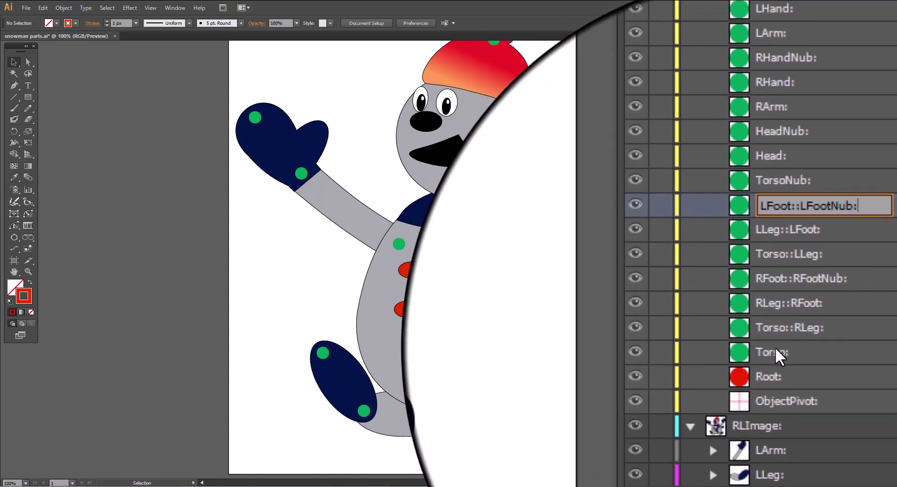
# Copy the Torso: bone's name and rename the TorsoNub: bone to Torso::TorsoNub:
pyautogui.click(776, 348)
pyautogui.doubleClick(775, 348)
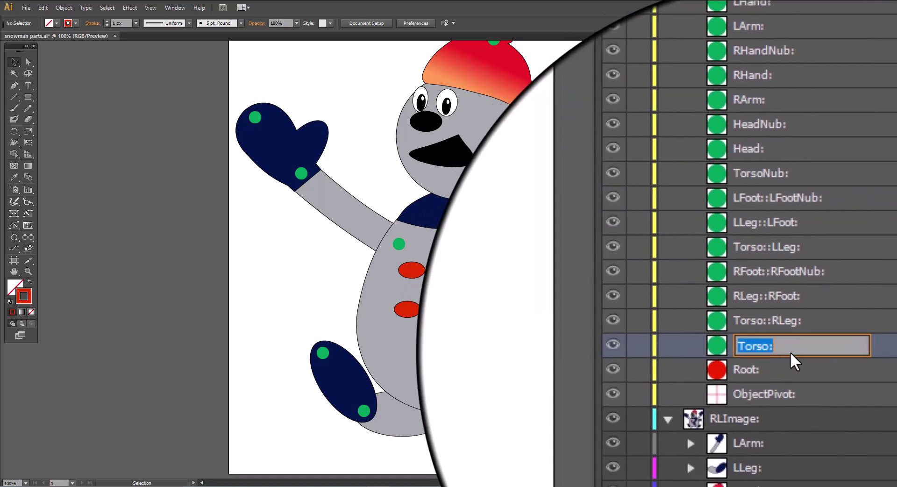
pyautogui.click(774, 279)
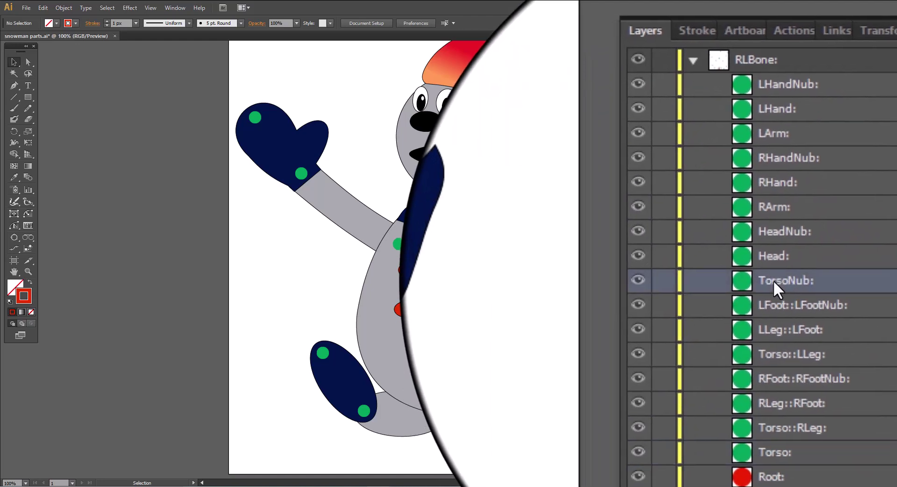
pyautogui.doubleClick(773, 280)
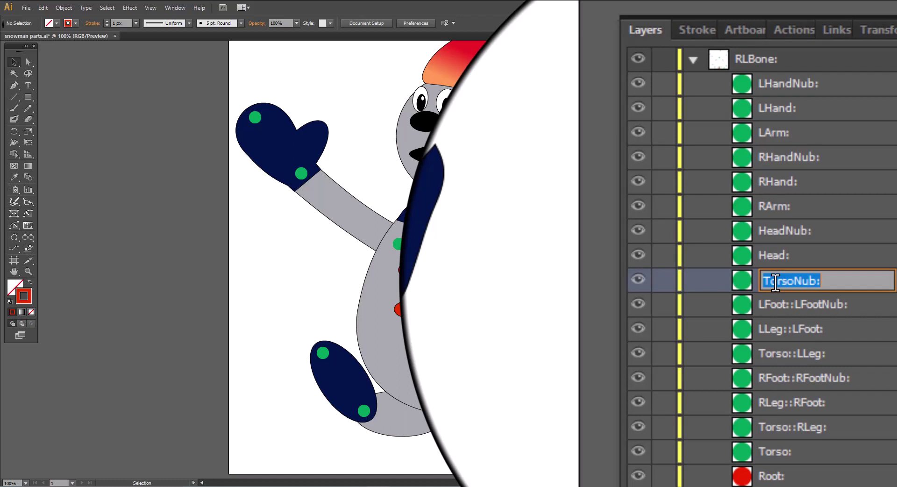
pyautogui.click(775, 281)
pyautogui.write('Torso::')
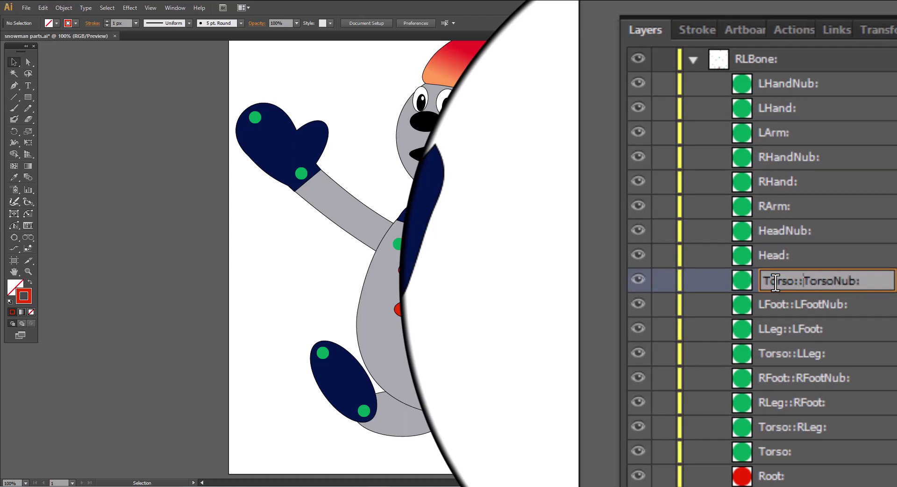
# Copy TorsoNub: from its bone's name and rename the Head: bone to TorsoNub::Head:
pyautogui.hotkey('shift', 'End')
pyautogui.hotkey('ctrl', 'c')
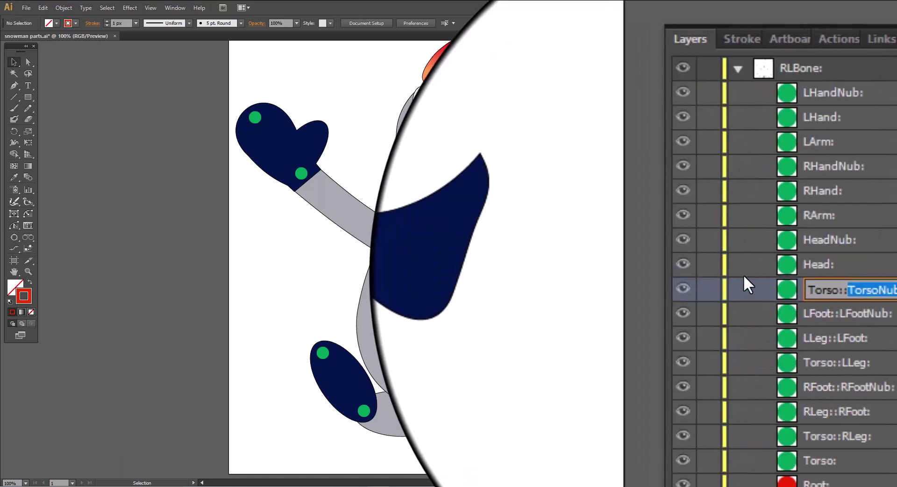
pyautogui.doubleClick(813, 264)
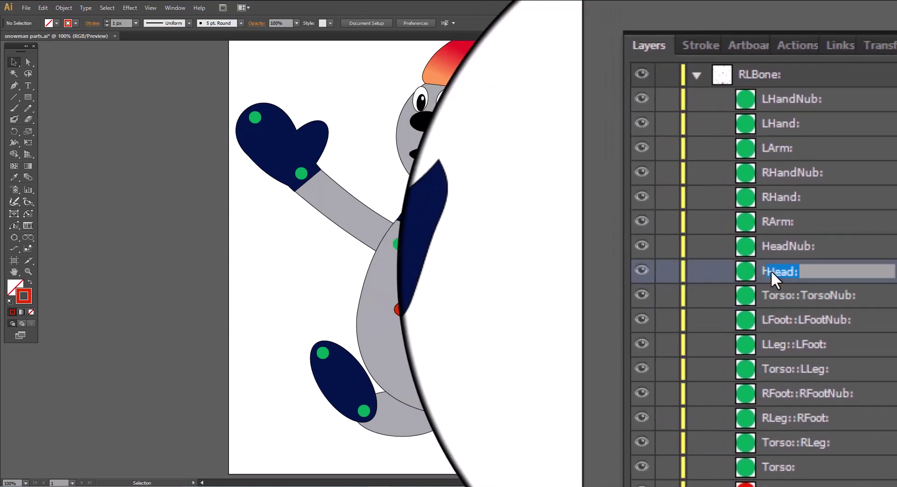
pyautogui.click(771, 273)
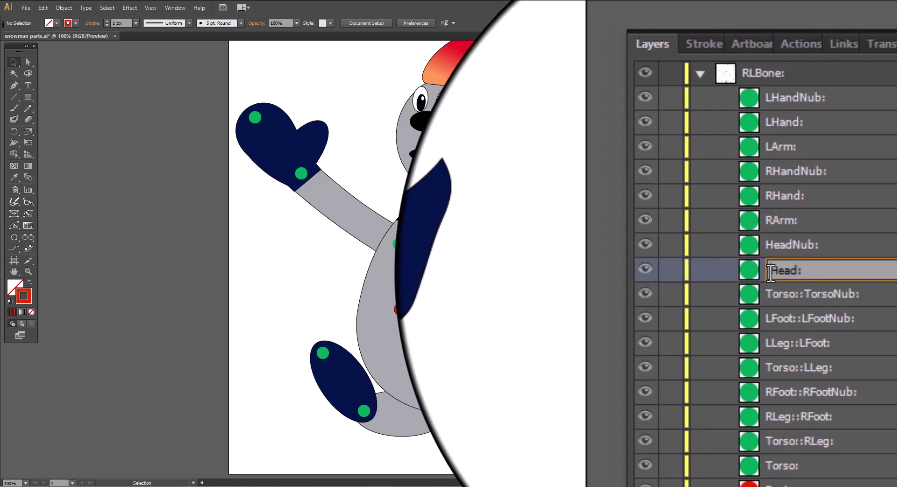
pyautogui.hotkey('ctrl', 'v')
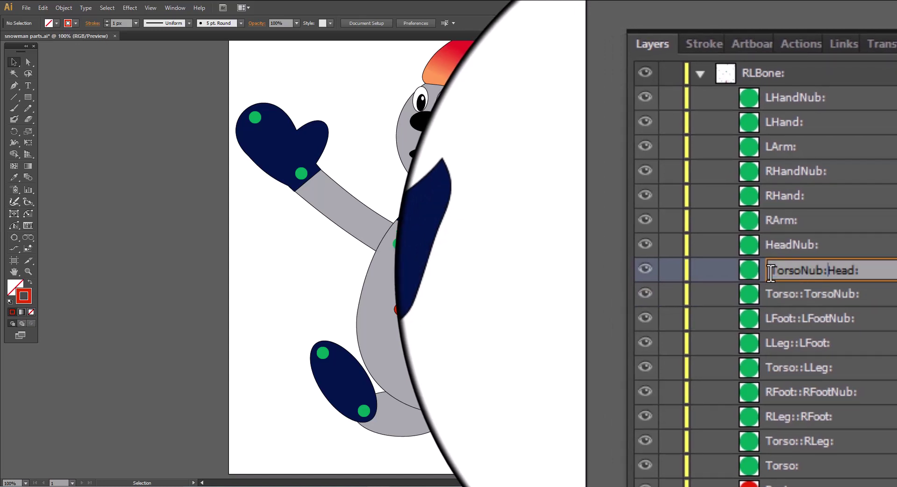
pyautogui.write(':')
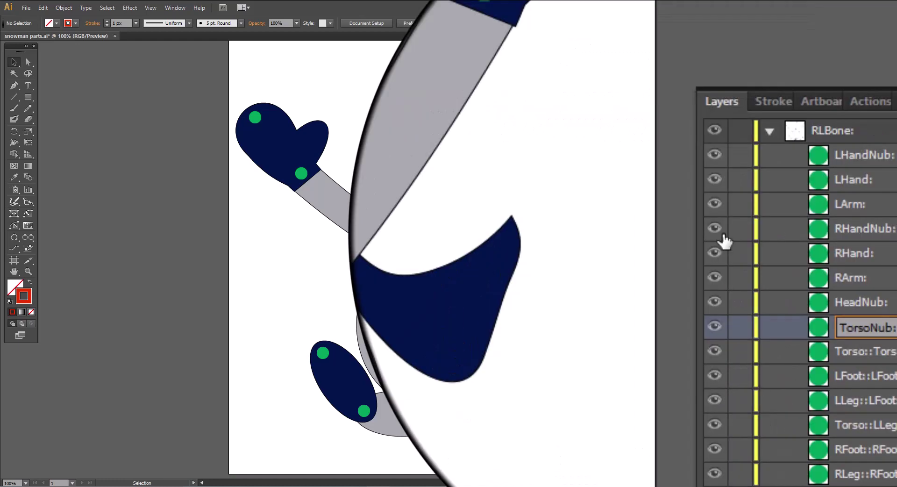
# Rename the HeadNub: bone to Head::HeadNub:
pyautogui.doubleClick(853, 303)
pyautogui.click(853, 304)
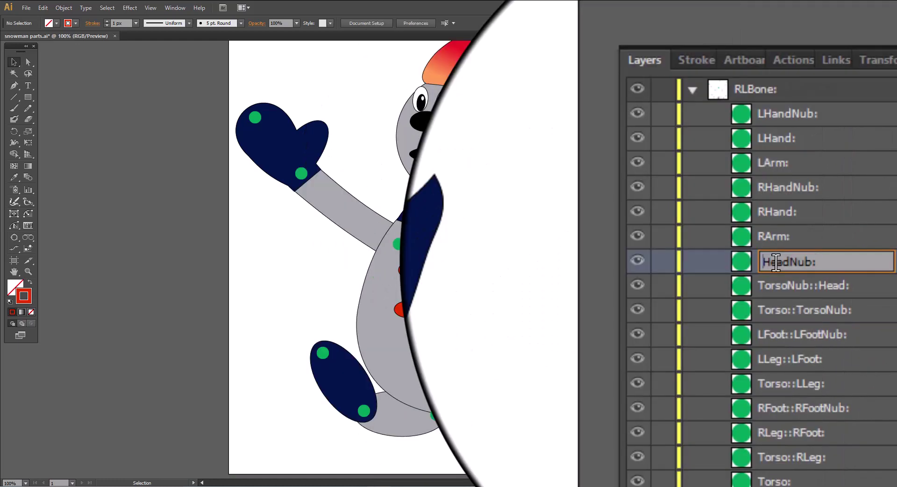
pyautogui.write('Head:')
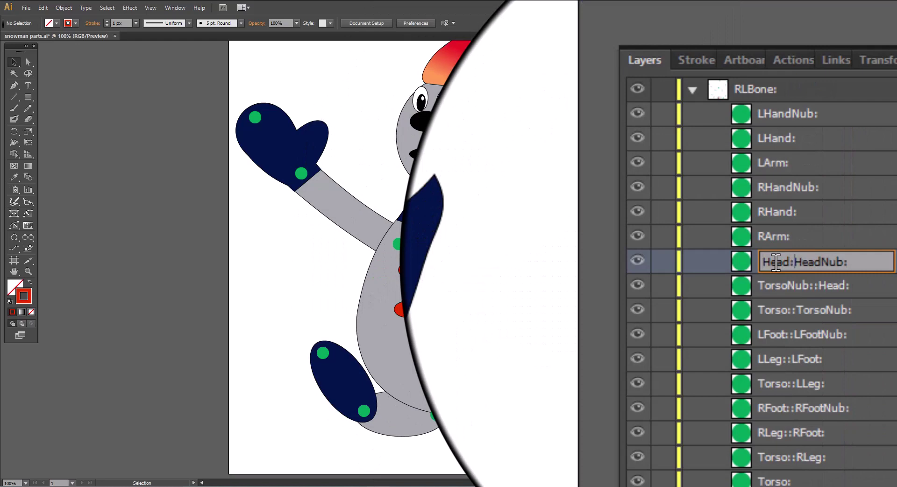
pyautogui.write(':')
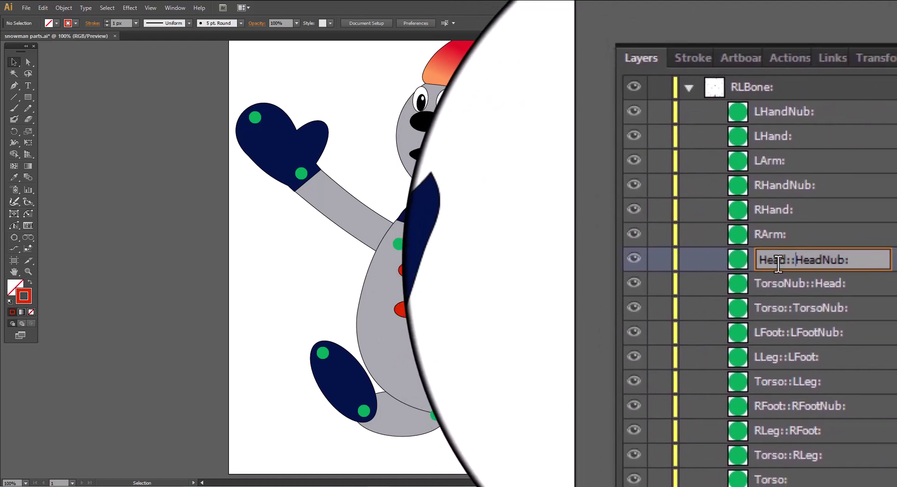
pyautogui.click(815, 264)
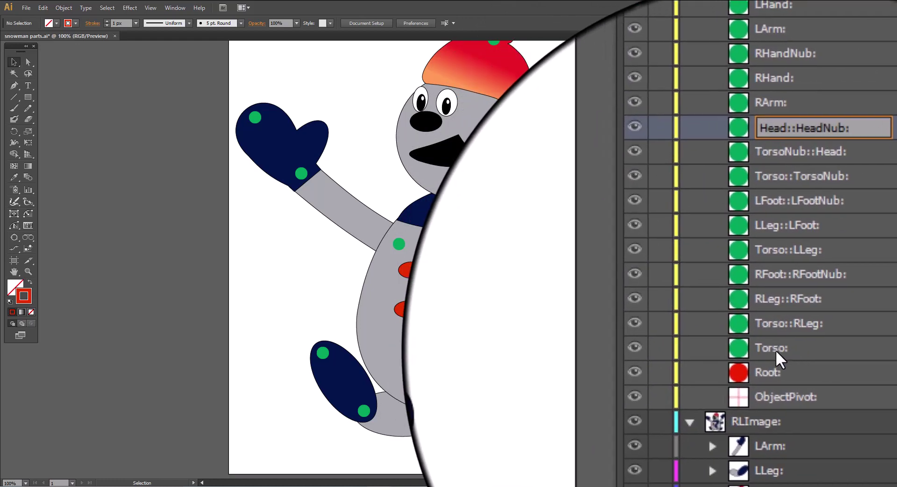
# Copy the Torso: bone's name and rename the RArm: bone to Torso::RArm:
pyautogui.click(775, 349)
pyautogui.doubleClick(776, 348)
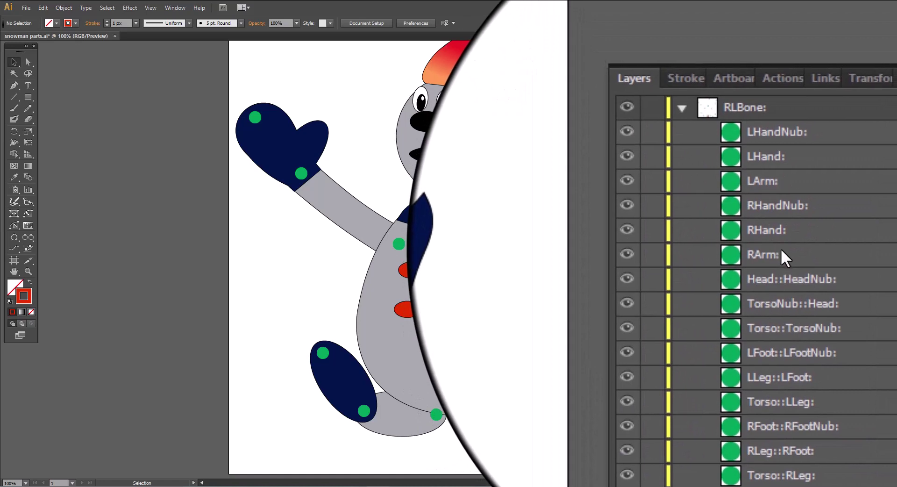
pyautogui.doubleClick(781, 250)
pyautogui.write('Torso:')
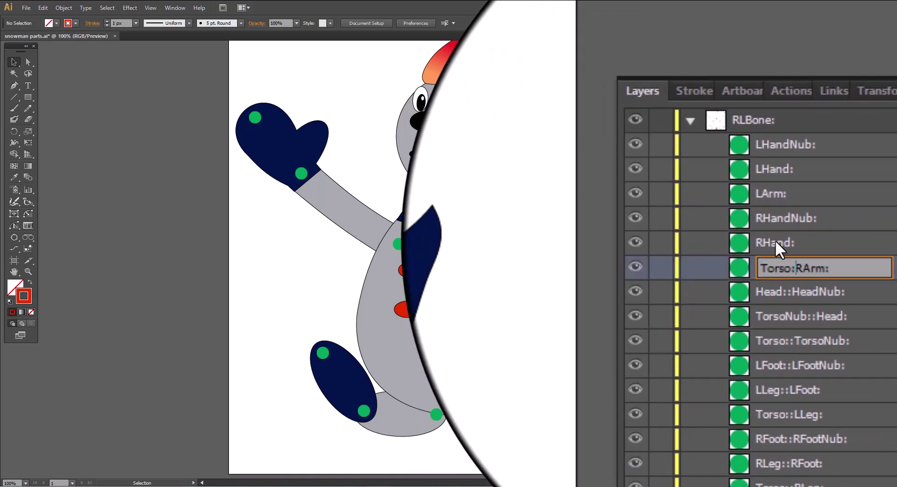
pyautogui.write(':')
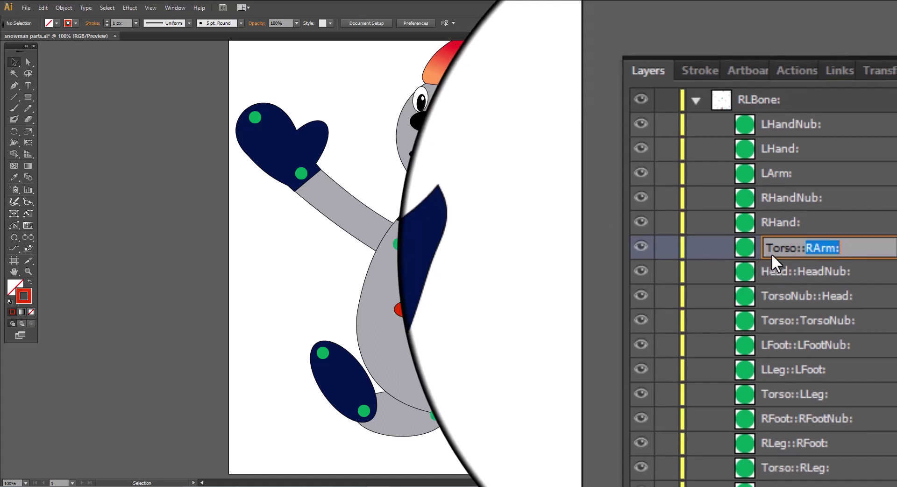
# Rename the RHand: bone to RArm::RHand:, reusing the RArm: part of the bone name below it
pyautogui.doubleClick(775, 242)
pyautogui.press('Home')
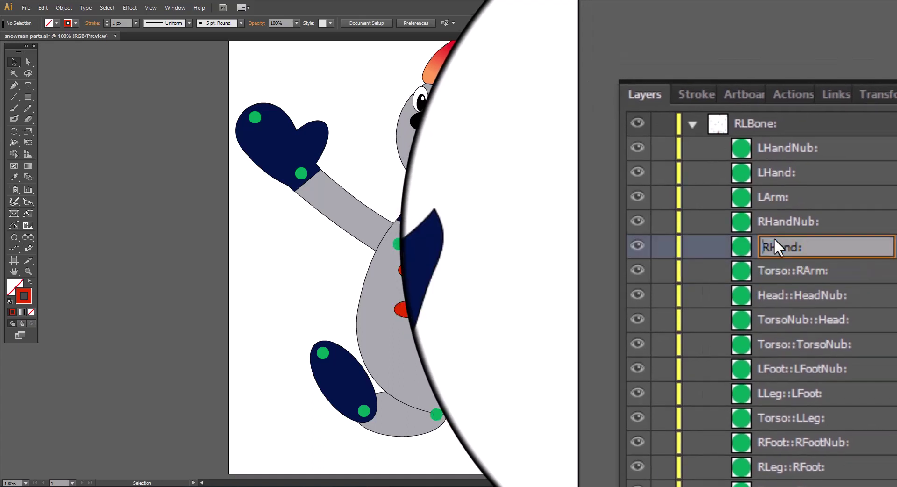
pyautogui.write('RArm::')
# Copy RHand: from its bone's name and rename the RHandNub: bone to RHand::RHandNub:
pyautogui.hotkey('shift', 'End')
pyautogui.hotkey('ctrl', 'c')
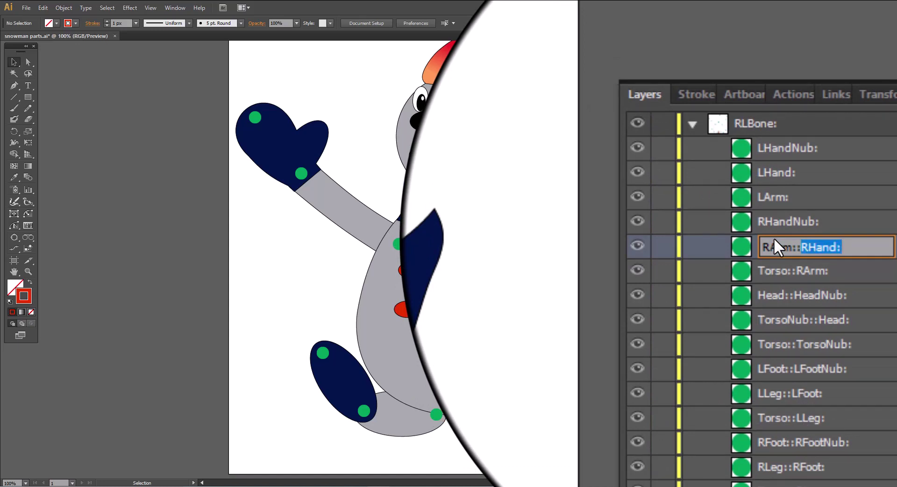
pyautogui.doubleClick(775, 227)
pyautogui.hotkey('ctrl', 'v')
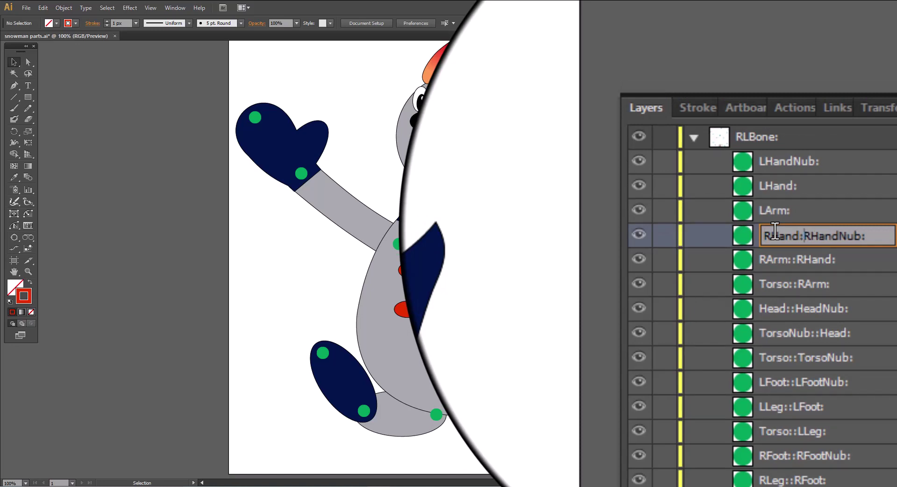
pyautogui.write(':')
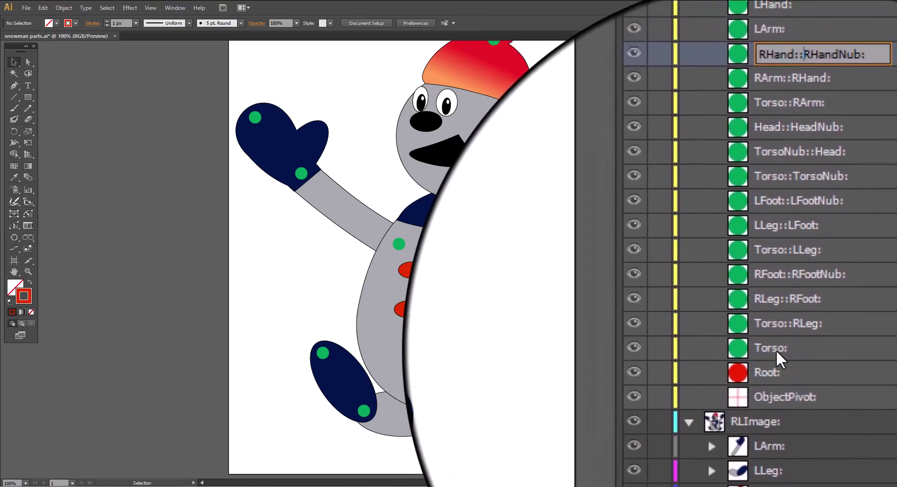
# Copy the Torso: bone's name and rename the LArm: bone in the RLBone: layer to Torso::LArm:
pyautogui.click(776, 350)
pyautogui.doubleClick(773, 349)
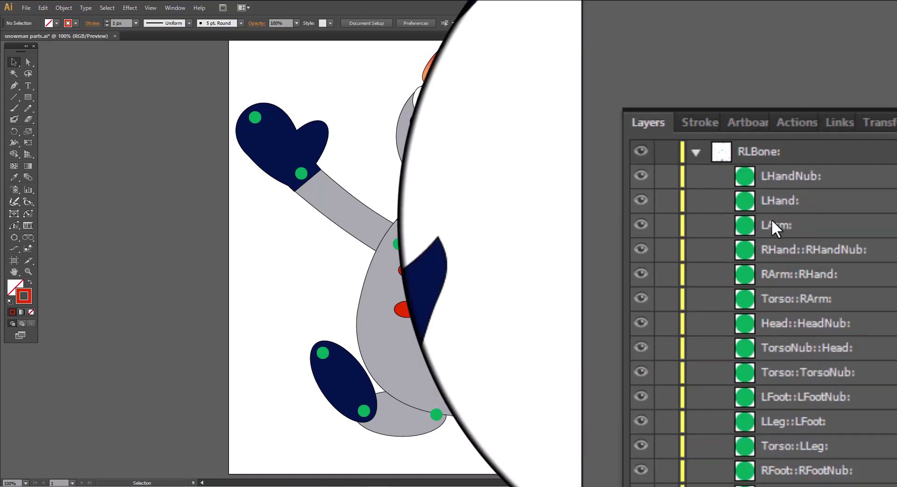
pyautogui.doubleClick(772, 219)
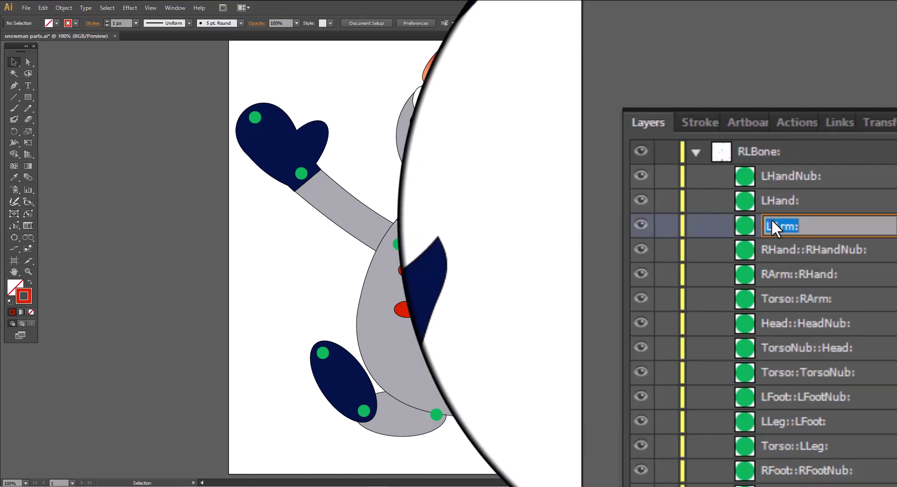
pyautogui.click(774, 224)
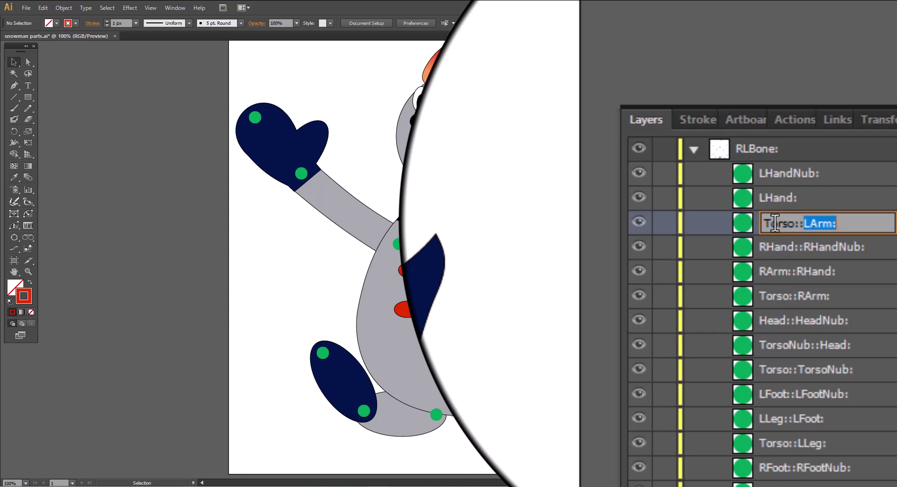
# Rename the LHand: bone to LArm::LHand: and the LHandNub: bone to LHand::LHandNub:
pyautogui.doubleClick(775, 198)
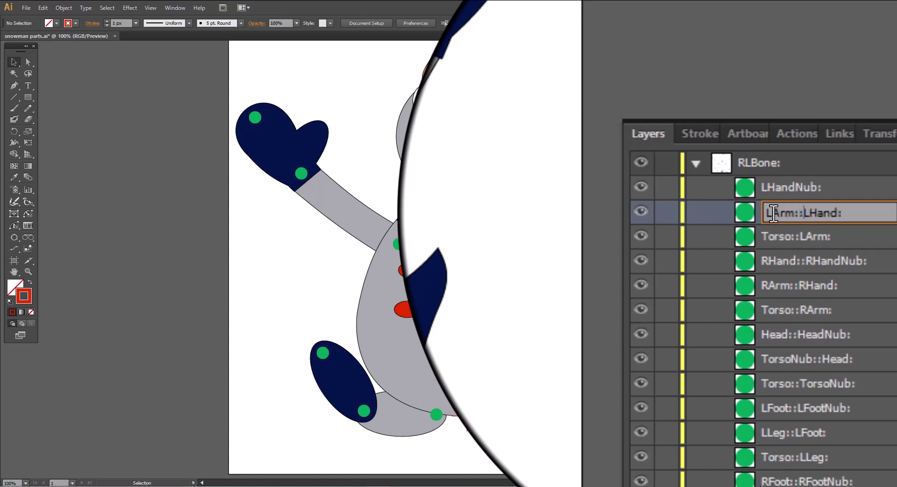
pyautogui.hotkey('shift', 'End')
pyautogui.hotkey('ctrl', 'c')
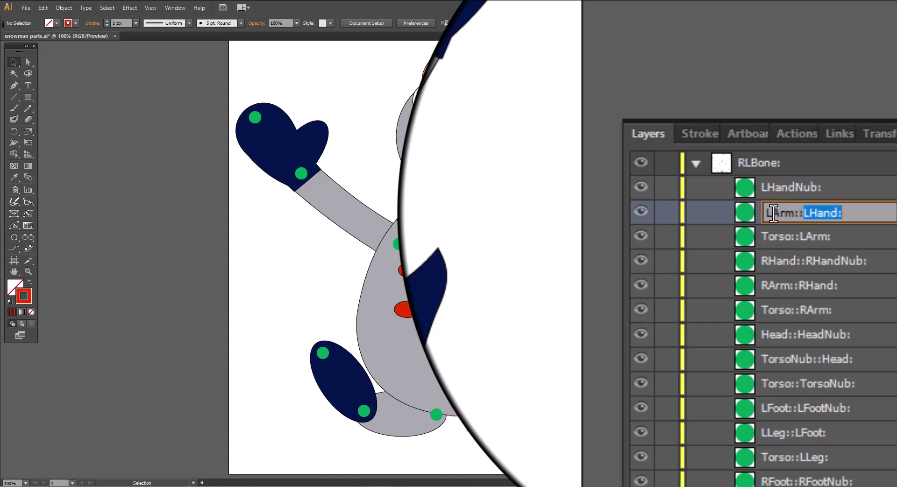
pyautogui.doubleClick(774, 188)
pyautogui.hotkey('ctrl', 'v')
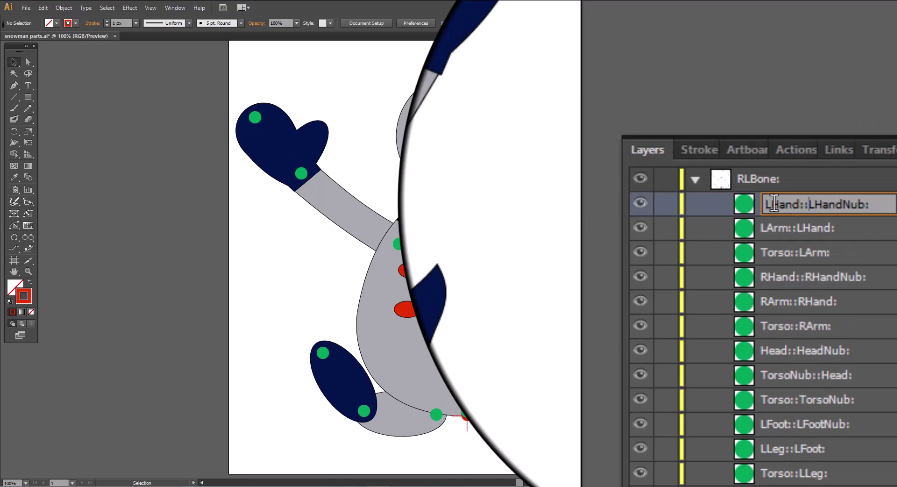
pyautogui.click(800, 346)
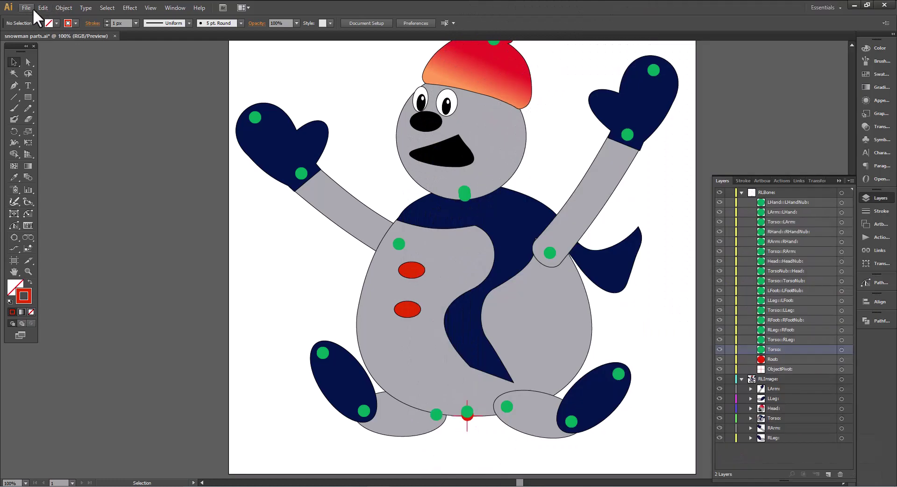
# Save the renamed bones in the snowman parts.ai document
pyautogui.click(27, 5)
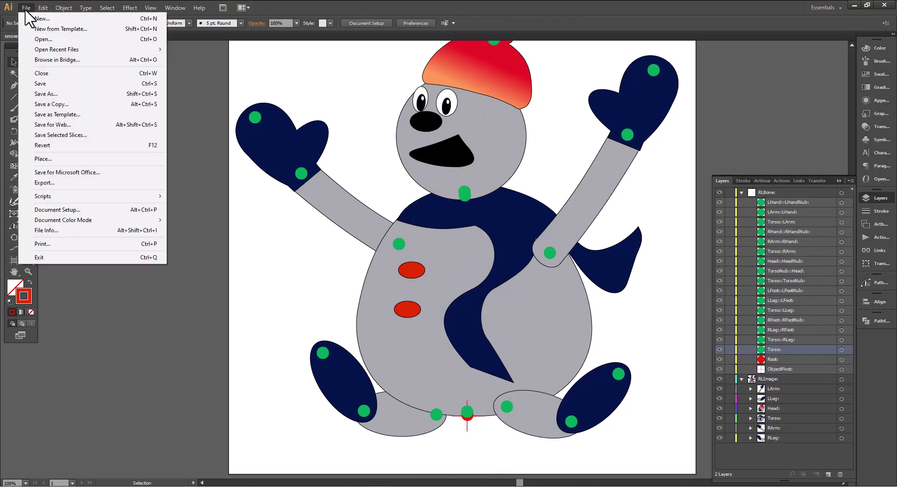
pyautogui.press('Escape')
# Save the snowman document in SVG format as snowman parts.svg in the my snowman folder, reviewing the SVG export options
pyautogui.click(24, 8)
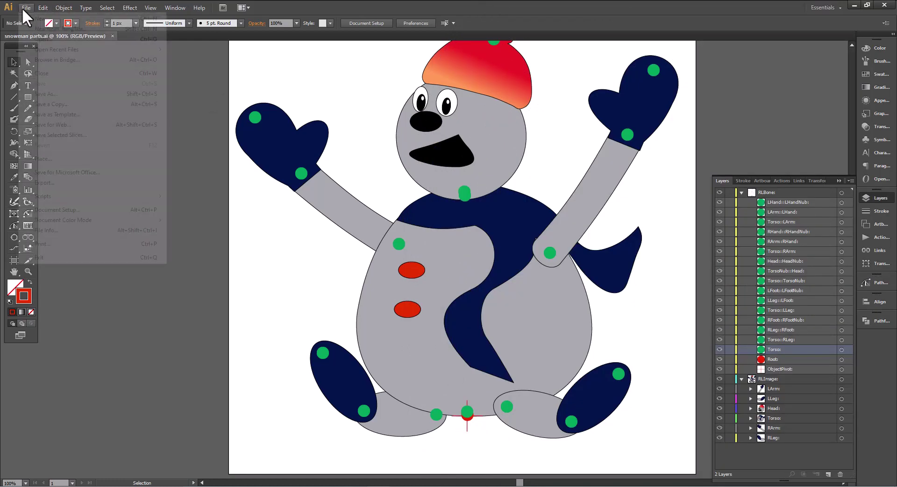
pyautogui.click(62, 93)
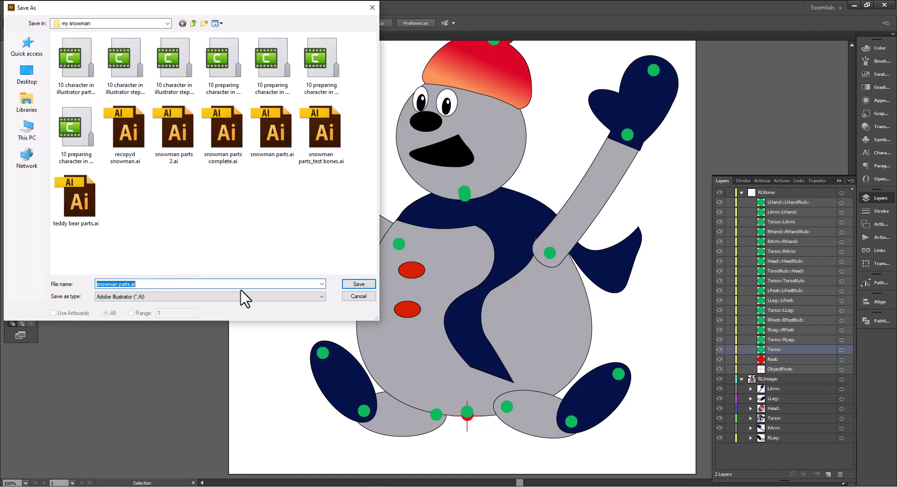
pyautogui.click(322, 297)
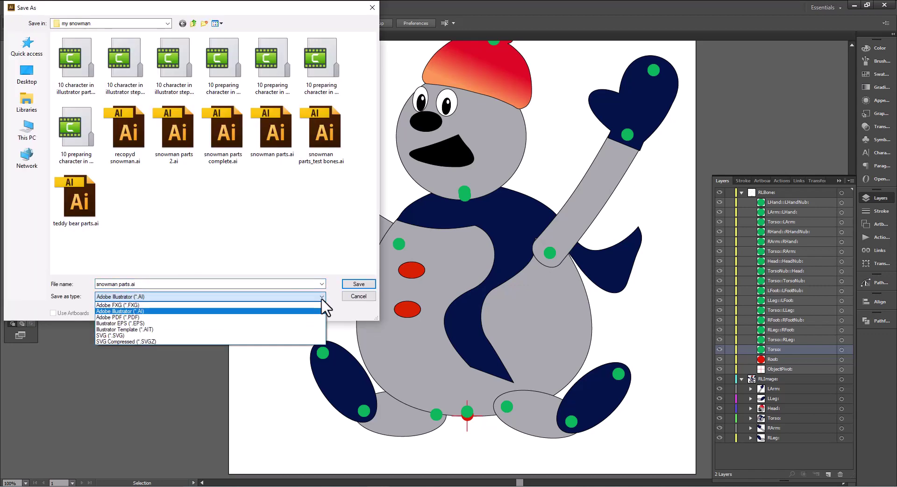
pyautogui.click(98, 342)
pyautogui.click(359, 283)
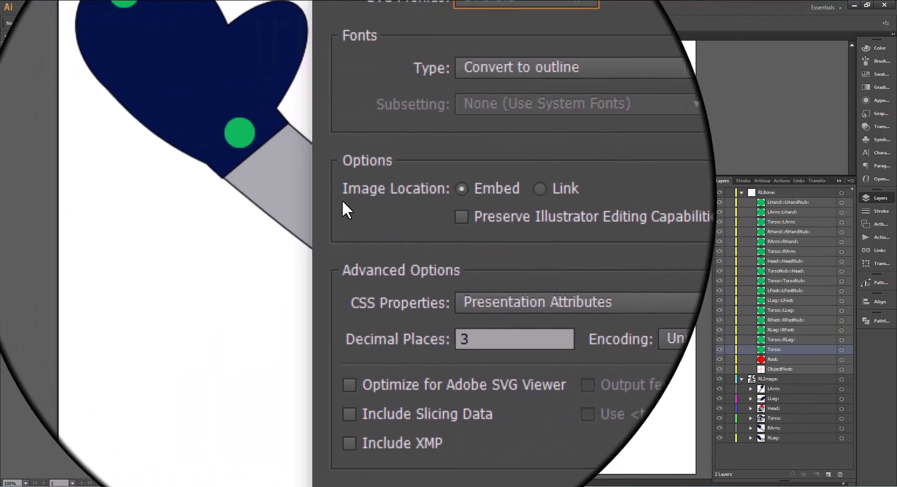
pyautogui.moveTo(370, 245)
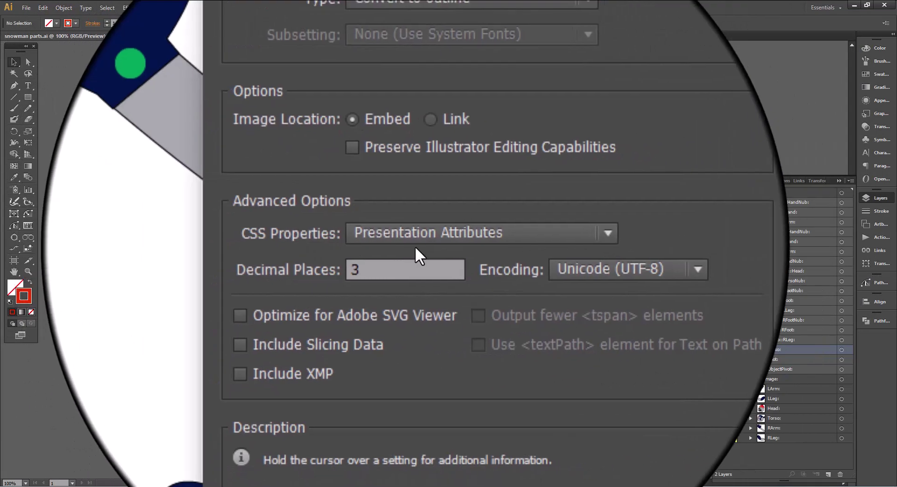
pyautogui.moveTo(458, 243)
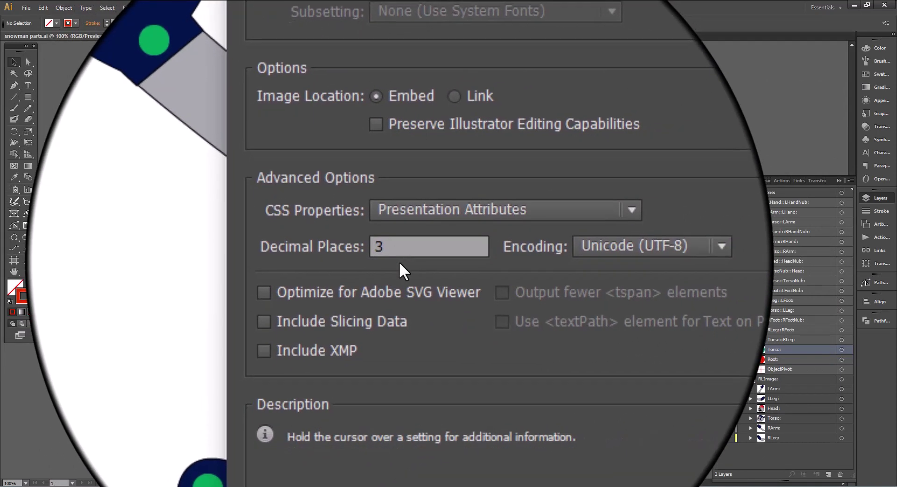
pyautogui.moveTo(427, 259)
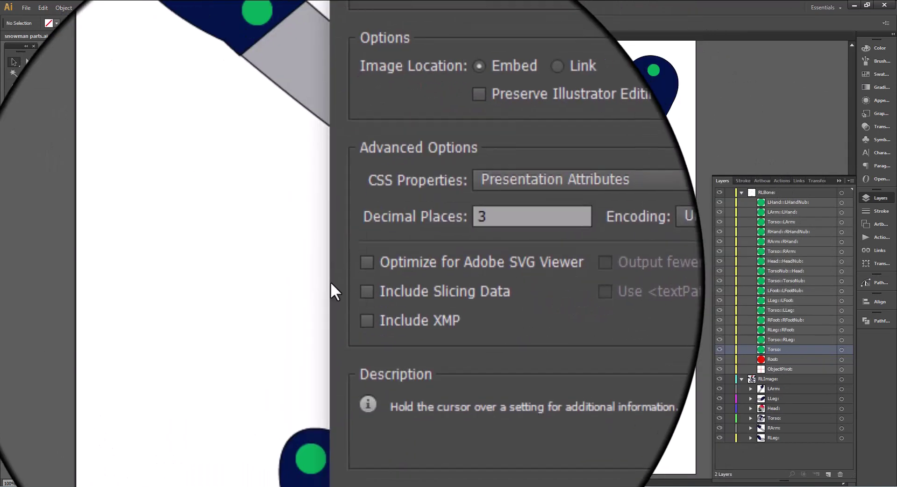
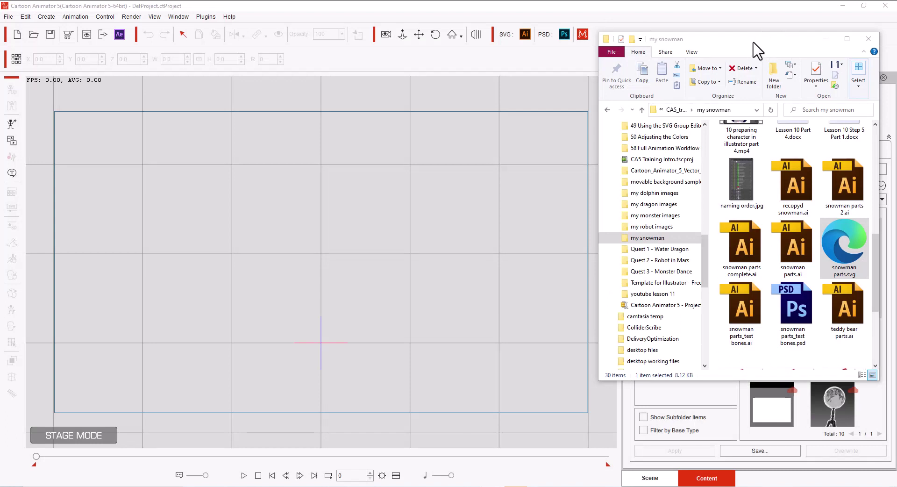
# Switch to Cartoon Animator 5 and import snowman parts.svg from the my snowman folder onto the stage
pyautogui.moveTo(754, 43)
pyautogui.mouseDown()
pyautogui.moveTo(756, 64)
pyautogui.moveTo(763, 35)
pyautogui.mouseUp()
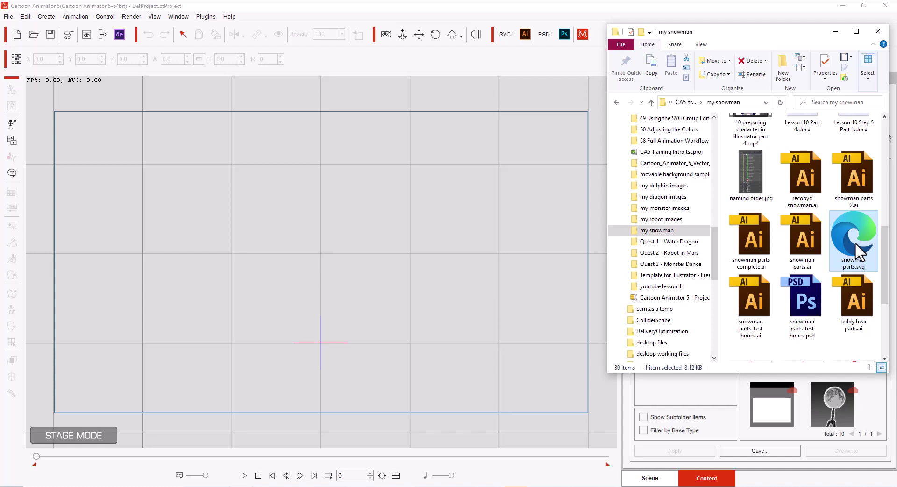
pyautogui.moveTo(855, 242); pyautogui.dragTo(312, 263)
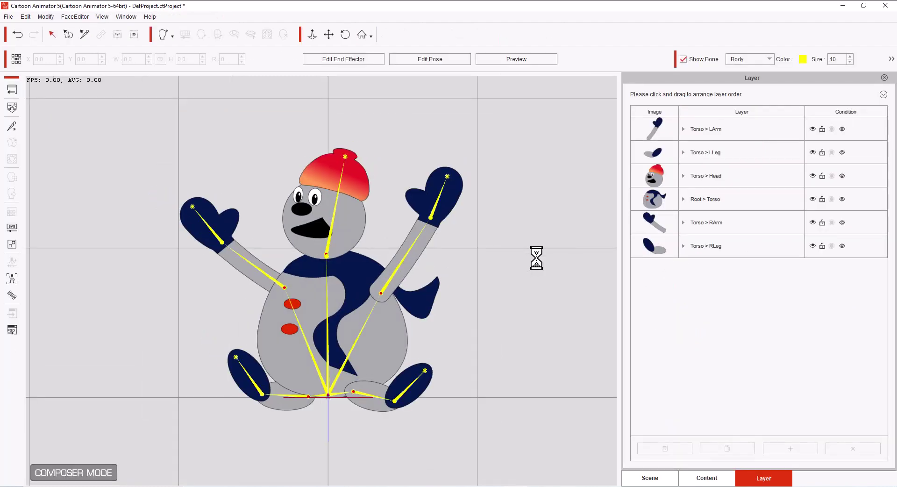
# Test the rigging by rotating the snowman's RLeg and LArm bones, undoing each rotation
pyautogui.click(285, 394)
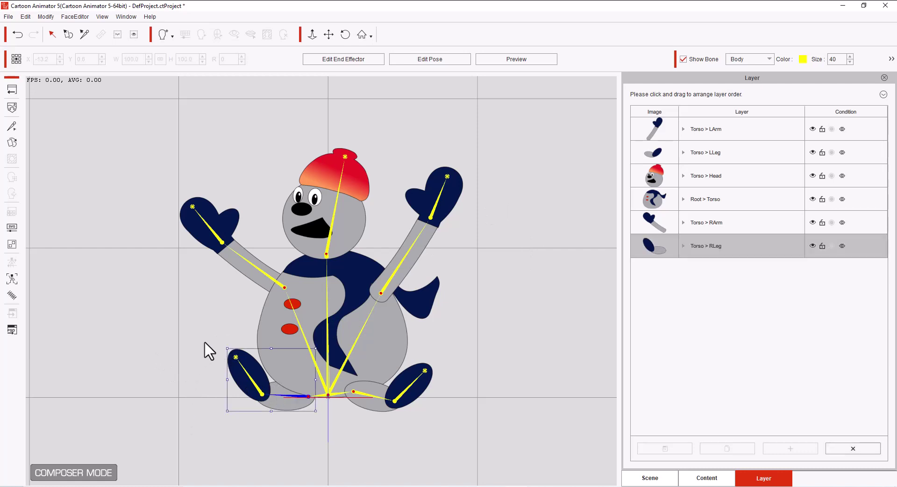
pyautogui.moveTo(226, 340); pyautogui.dragTo(239, 358)
pyautogui.click(421, 242)
pyautogui.moveTo(466, 160); pyautogui.dragTo(472, 257)
pyautogui.hotkey('ctrl', 'z')
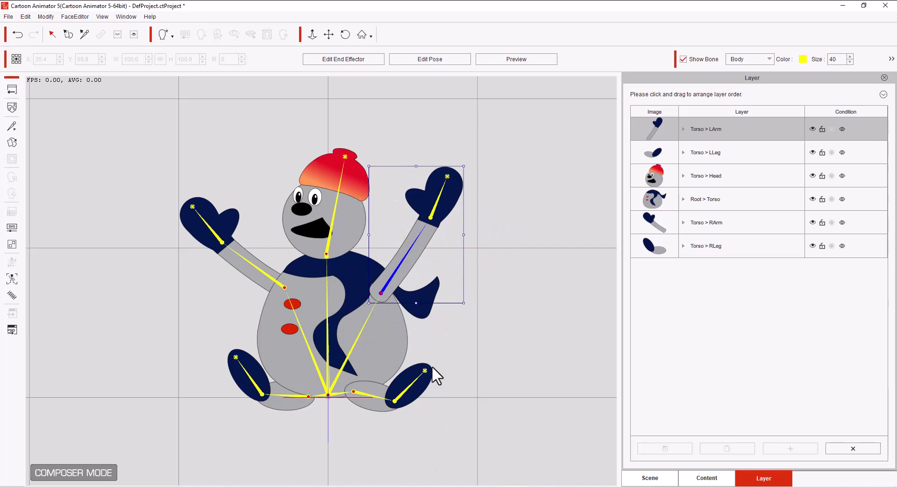
# Test-rotate the snowman's LLeg bone and the Head bone, undoing each rotation
pyautogui.click(377, 396)
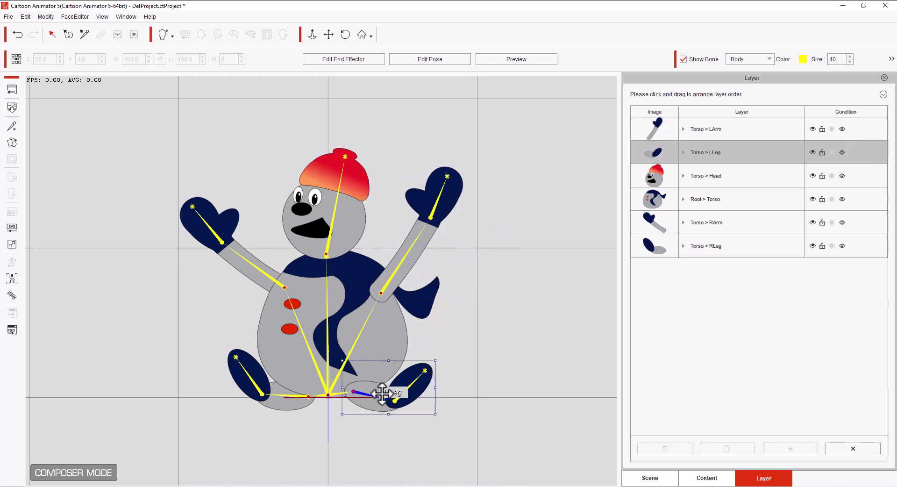
pyautogui.moveTo(437, 355); pyautogui.dragTo(444, 411)
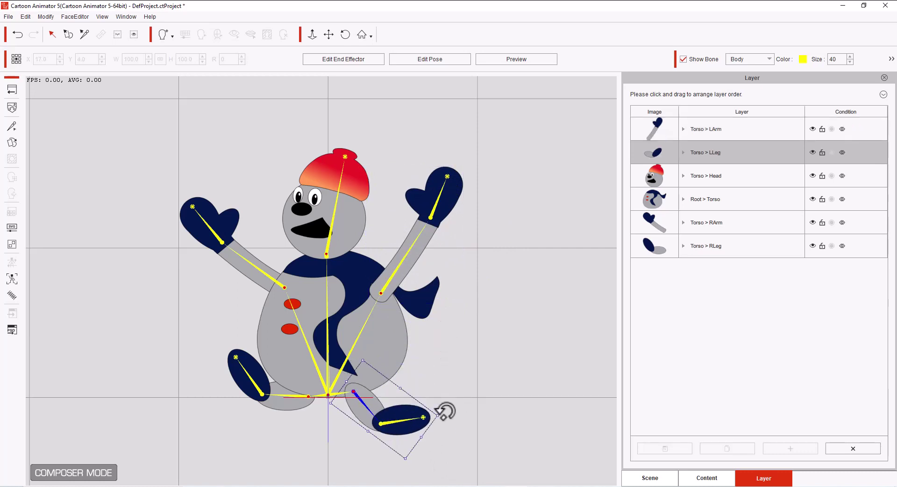
pyautogui.hotkey('ctrl', 'z')
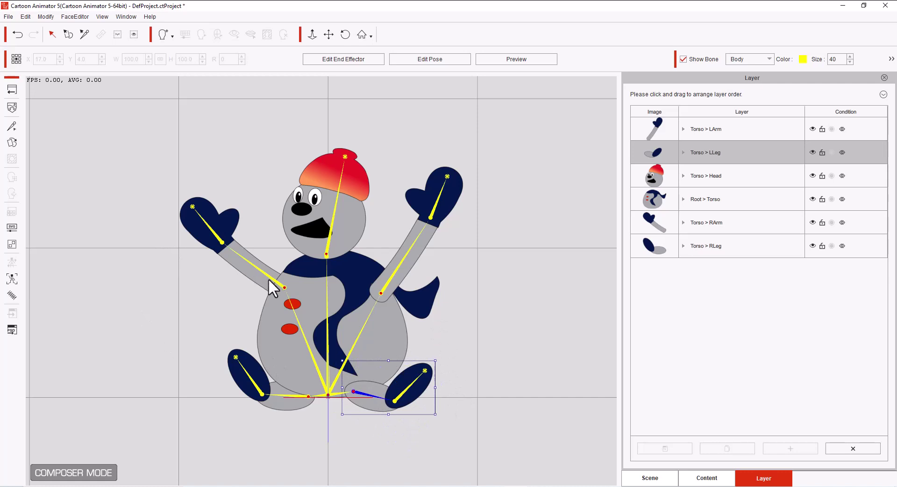
pyautogui.click(333, 211)
pyautogui.moveTo(374, 142); pyautogui.dragTo(356, 128)
pyautogui.hotkey('ctrl', 'z')
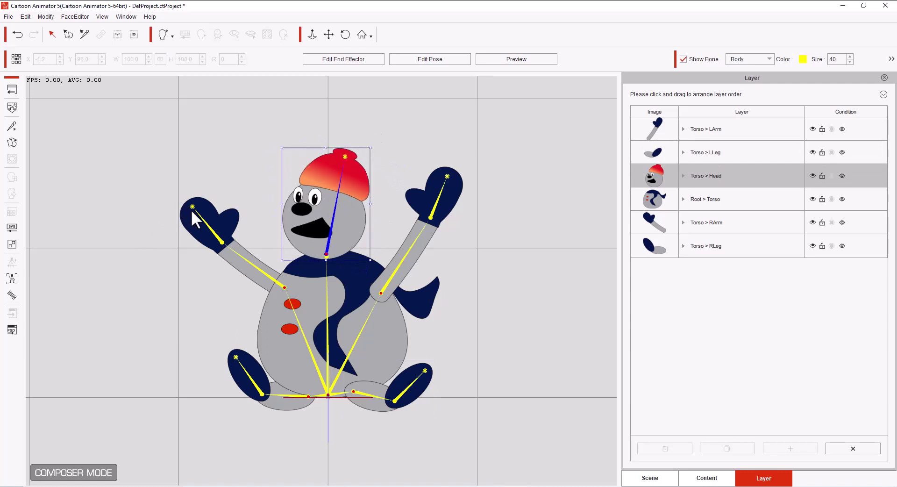
# Test-rotate the RHand bone and the Torso bone, restore the original pose, and clear the selection
pyautogui.click(220, 240)
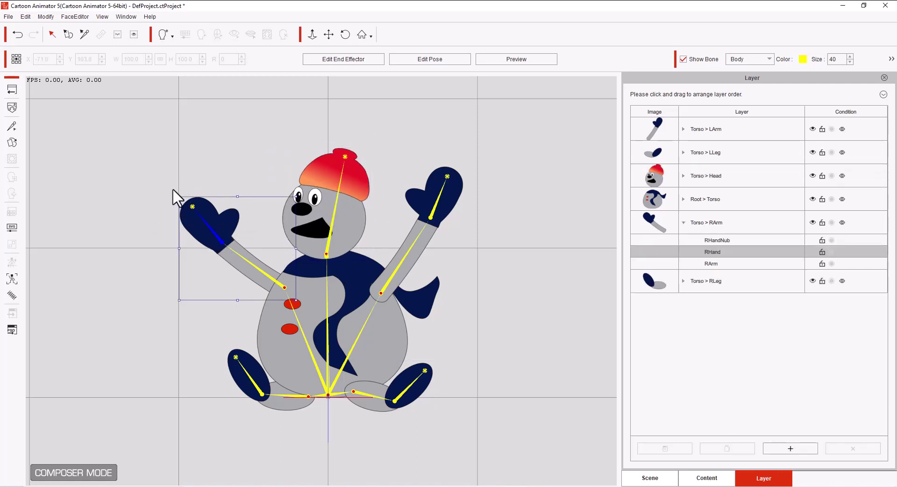
pyautogui.moveTo(170, 195)
pyautogui.mouseDown()
pyautogui.moveTo(144, 240)
pyautogui.moveTo(163, 183)
pyautogui.moveTo(150, 217)
pyautogui.moveTo(170, 195)
pyautogui.mouseUp()
pyautogui.click(328, 324)
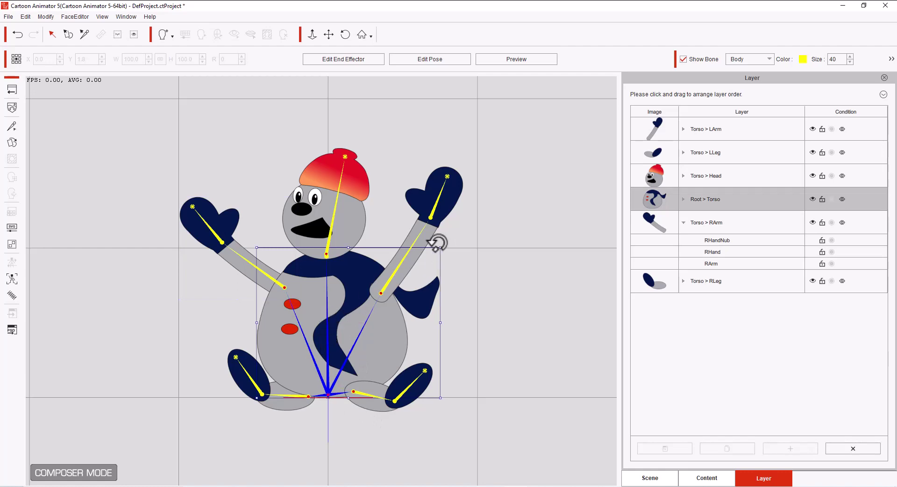
pyautogui.moveTo(447, 242); pyautogui.dragTo(449, 266)
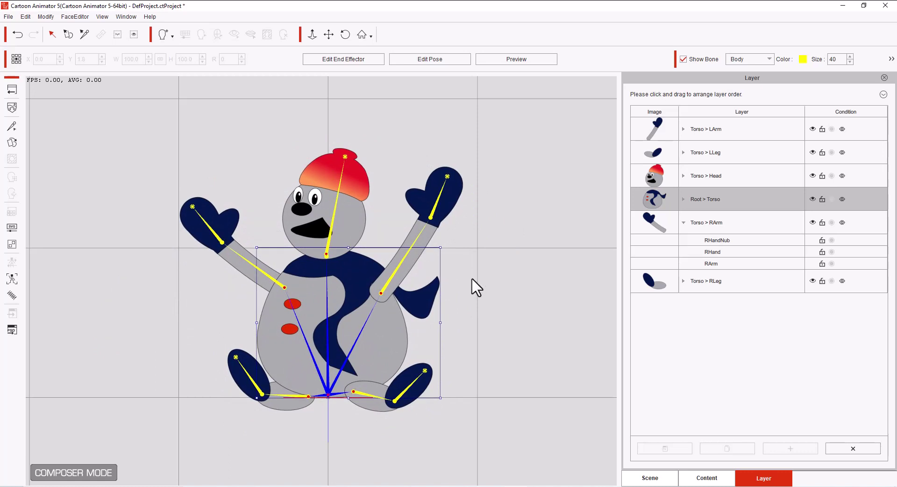
pyautogui.click(473, 278)
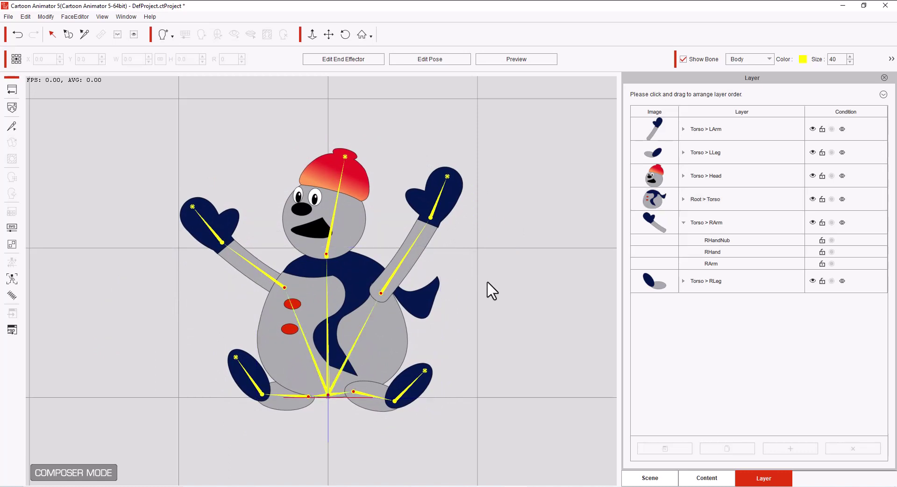